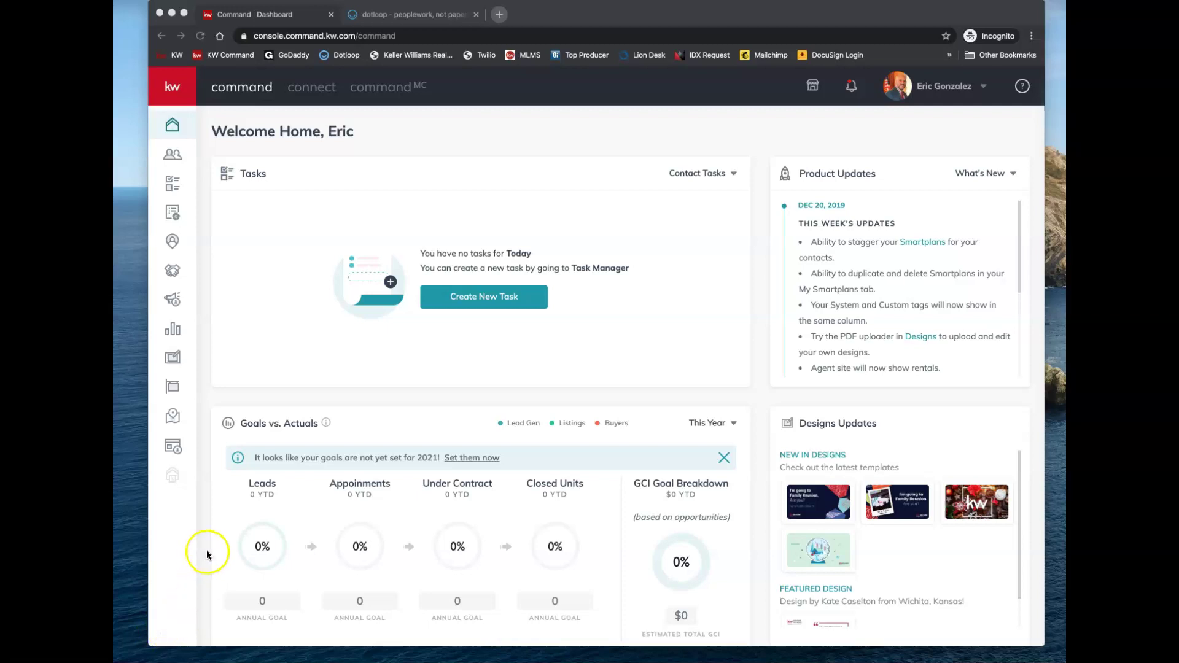
- Switch to the Dotloop Loops page, which lists loops such as 123 Main Street, Tampa FL 33602
{"action": "left_click", "coordinate": [442, 21]}
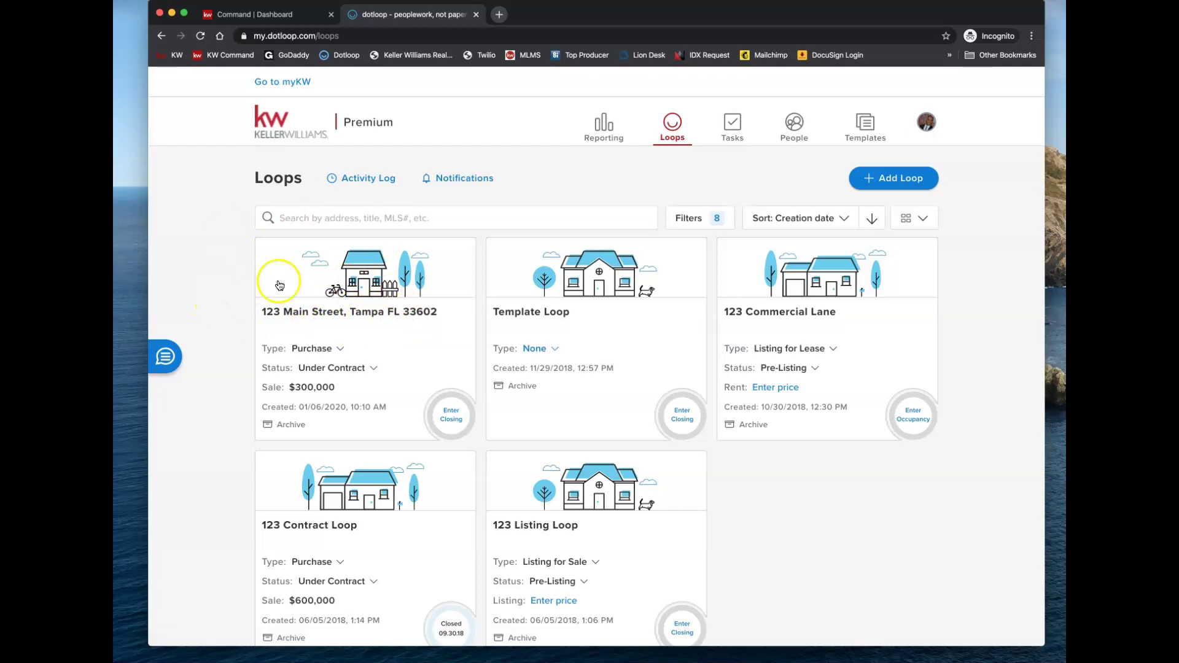
- Back in KW Command, open the 123 Main Street, Tampa FL 33602 buyer opportunity from All Opportunities
{"action": "left_click", "coordinate": [274, 15]}
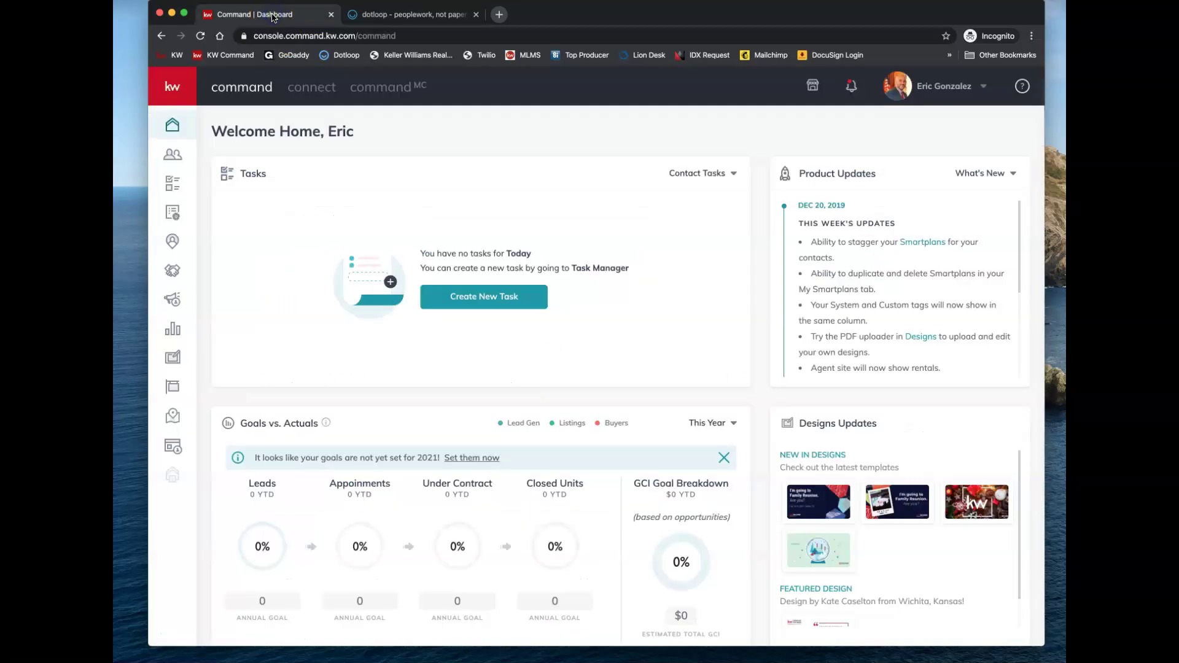
{"action": "left_click", "coordinate": [184, 94]}
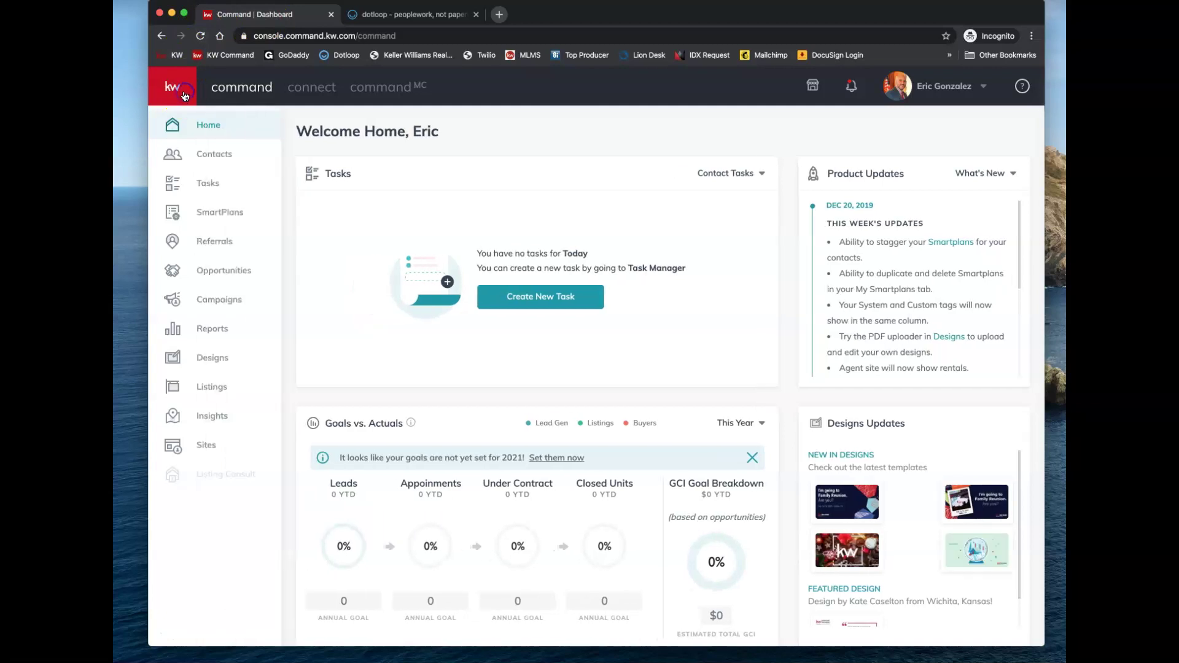
{"action": "left_click", "coordinate": [221, 276]}
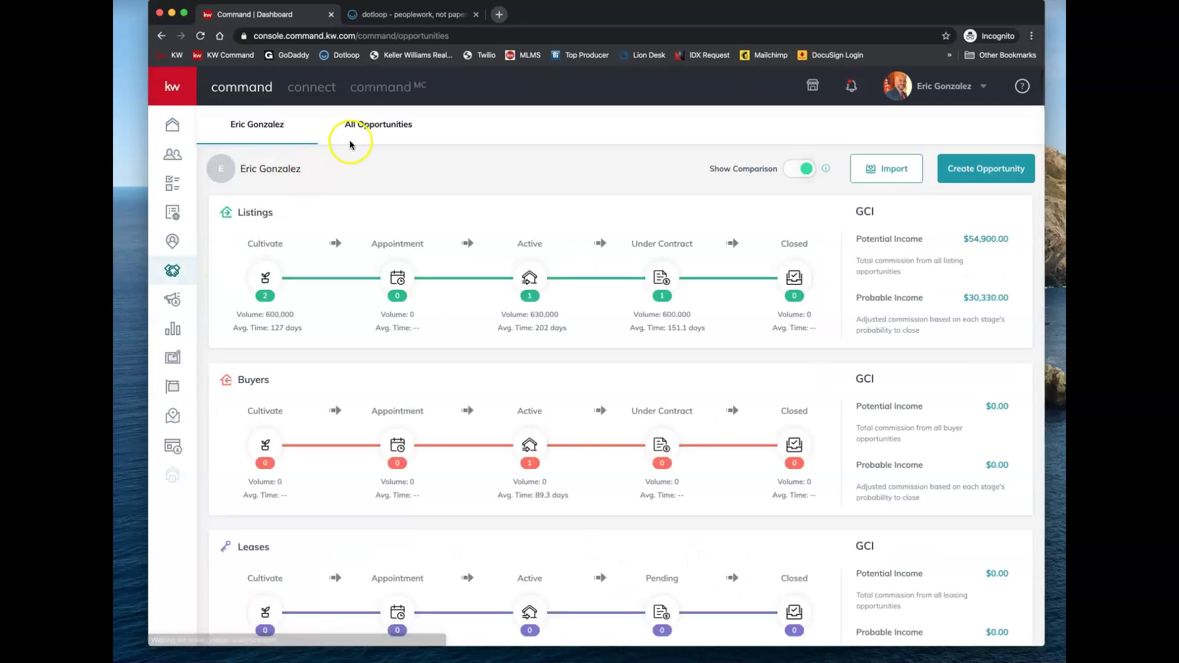
{"action": "left_click", "coordinate": [386, 128]}
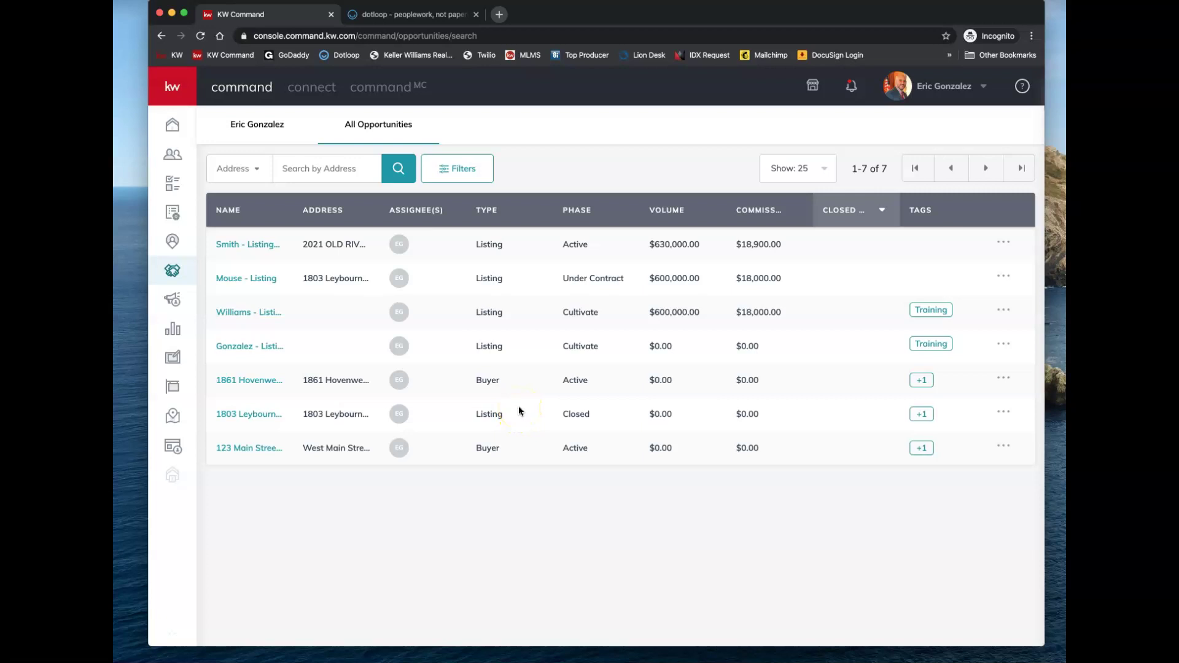
{"action": "left_click", "coordinate": [258, 453]}
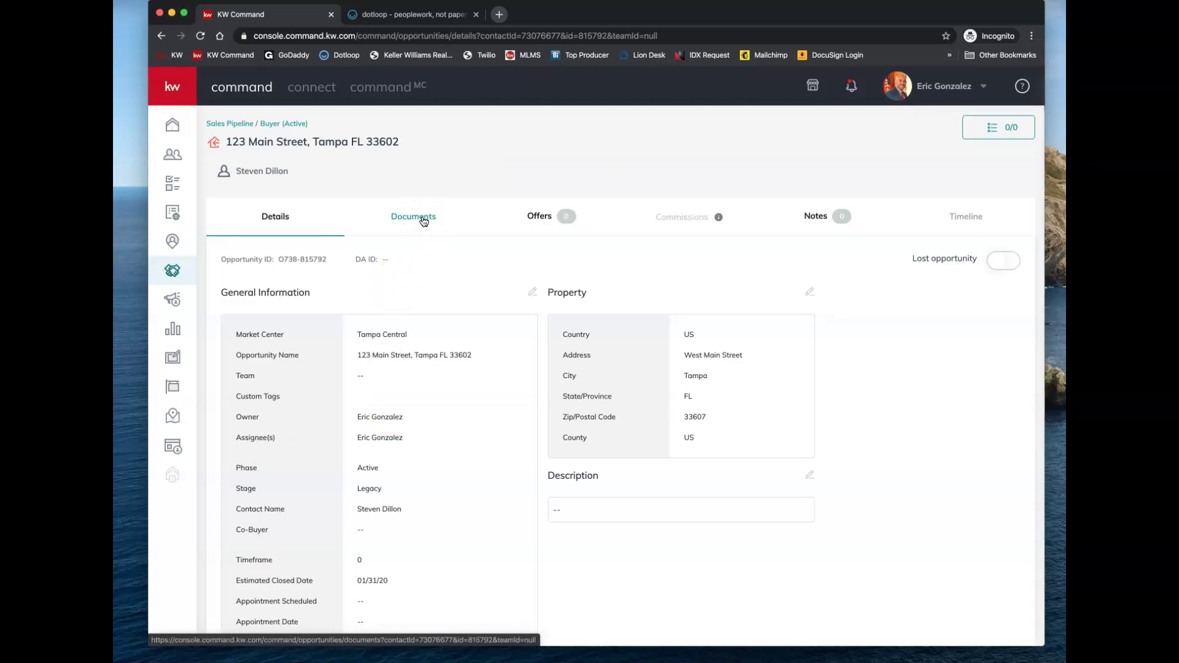
- Open the opportunity's Documents and go to its linked Dotloop transaction
{"action": "left_click", "coordinate": [423, 219]}
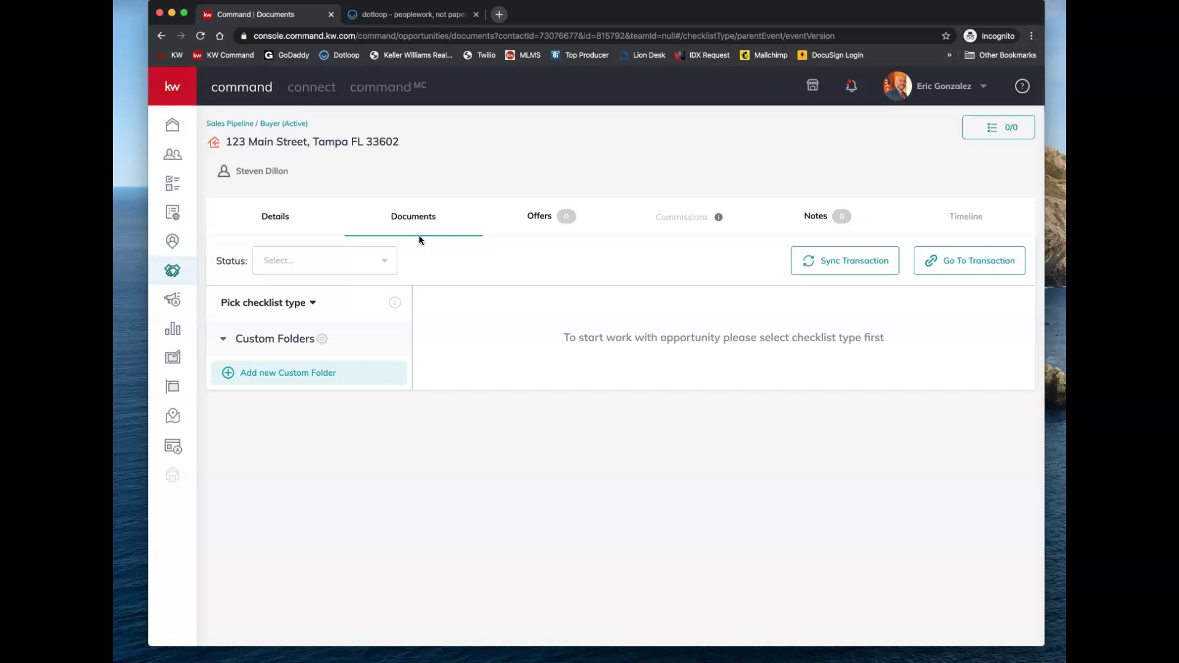
{"action": "left_click", "coordinate": [962, 261]}
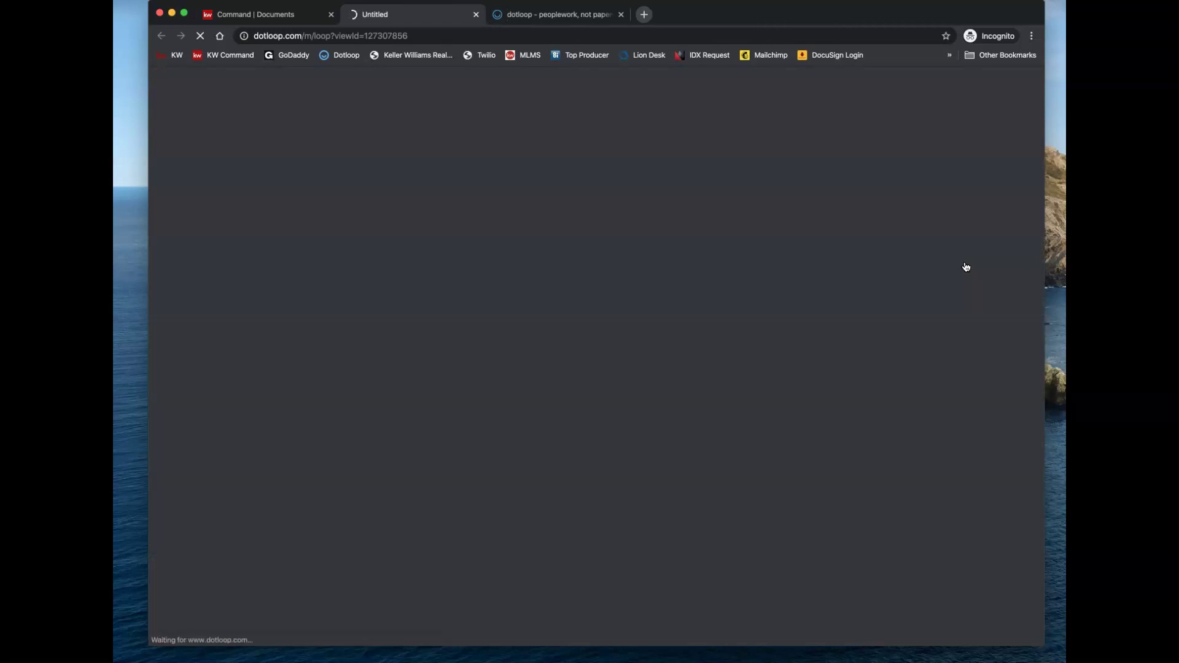
- Review the 123 Main Street loop's tasks and document folders, then close the Dotloop tab
{"action": "scroll", "coordinate": [435, 344], "scroll_direction": "down", "scroll_amount": 3}
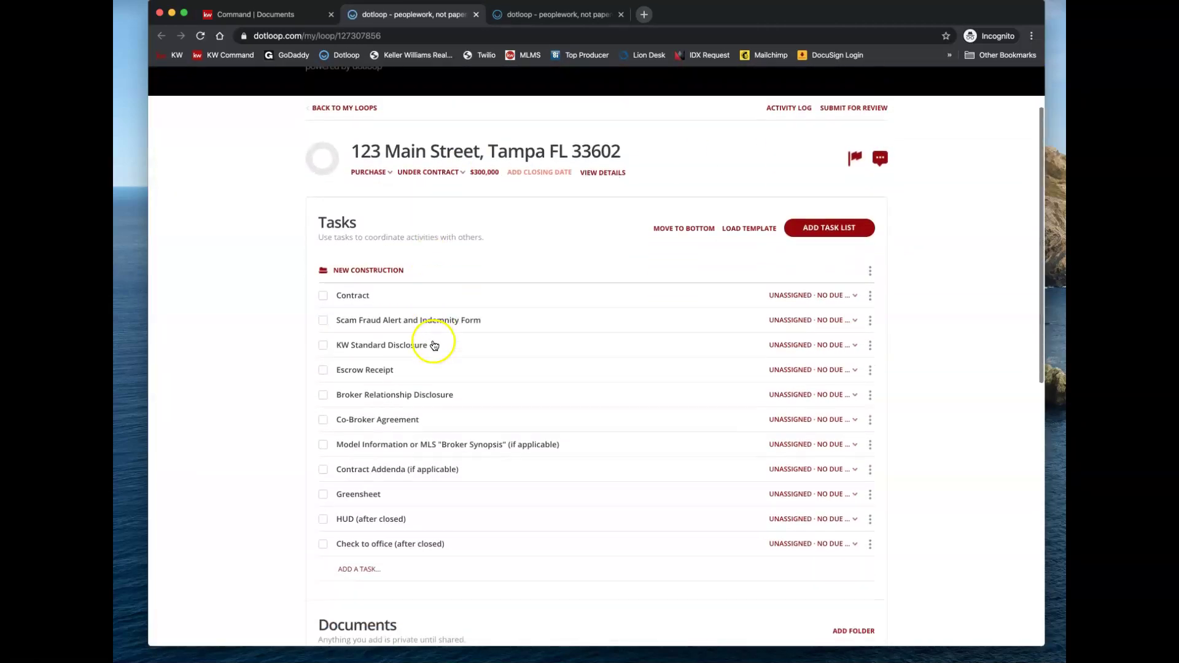
{"action": "scroll", "coordinate": [434, 344], "scroll_direction": "down", "scroll_amount": 5}
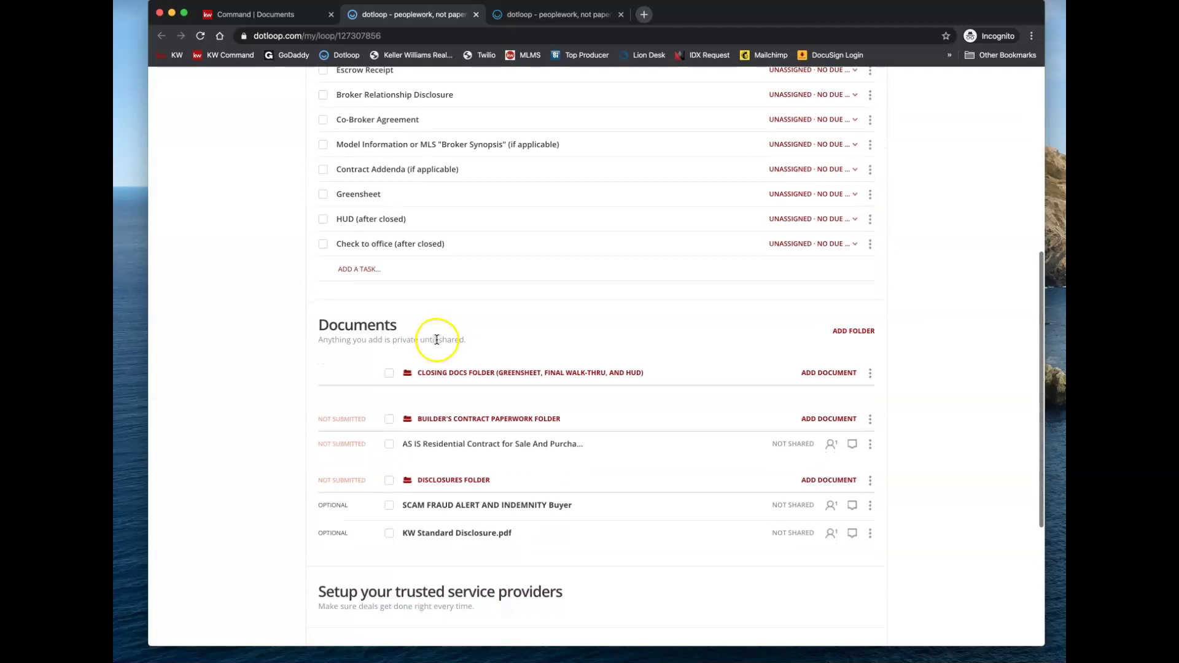
{"action": "scroll", "coordinate": [461, 395], "scroll_direction": "down", "scroll_amount": 2}
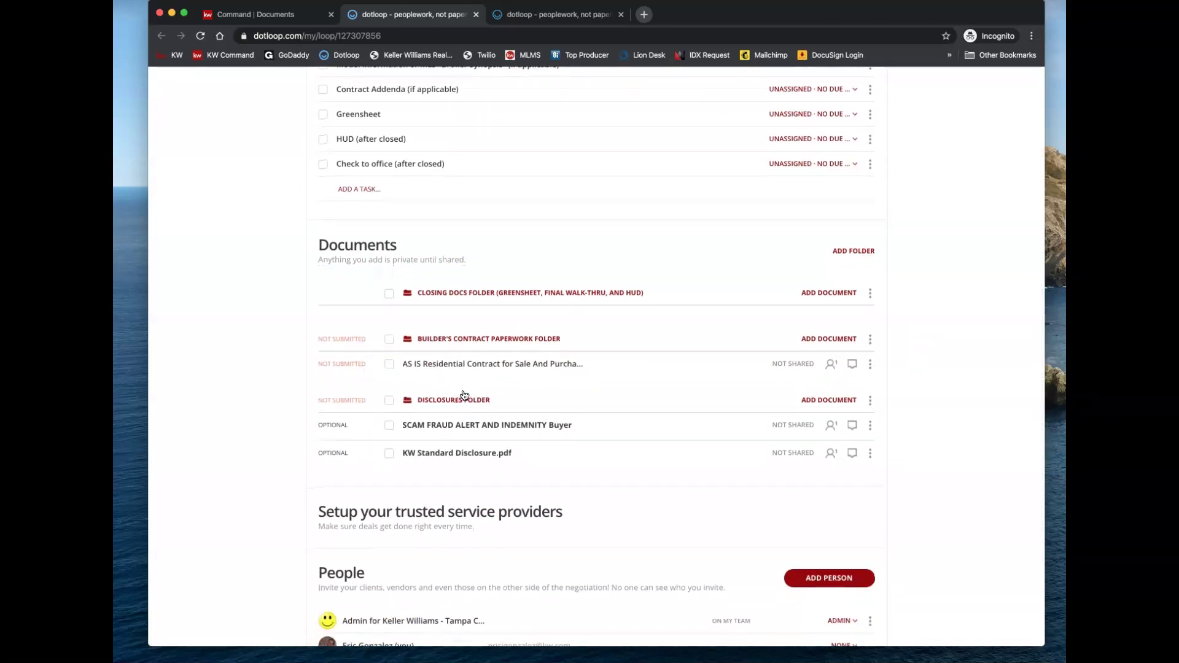
{"action": "scroll", "coordinate": [465, 395], "scroll_direction": "up", "scroll_amount": 4}
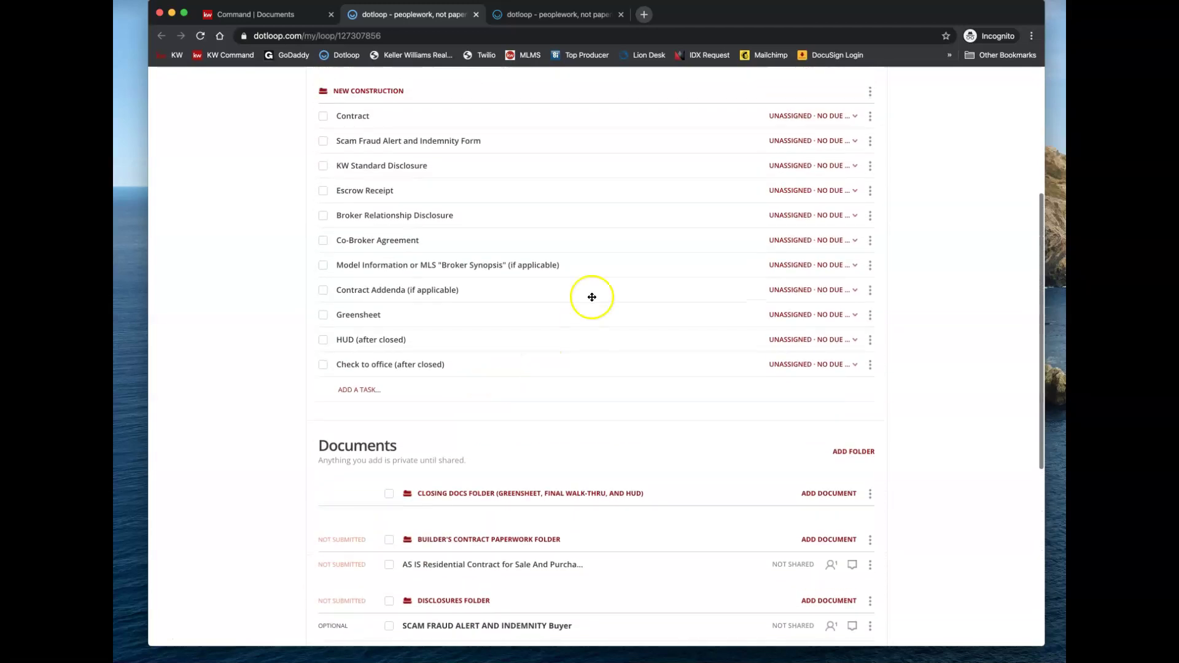
{"action": "scroll", "coordinate": [417, 162], "scroll_direction": "up", "scroll_amount": 2}
{"action": "scroll", "coordinate": [491, 255], "scroll_direction": "down", "scroll_amount": 3}
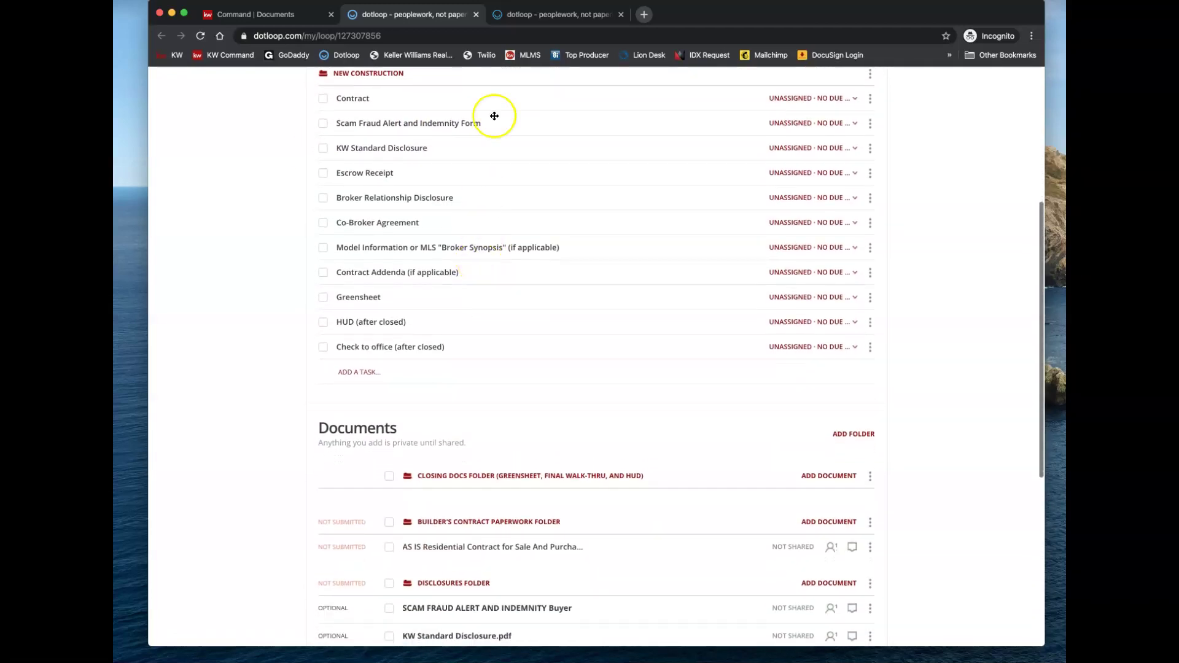
{"action": "scroll", "coordinate": [448, 473], "scroll_direction": "down", "scroll_amount": 1}
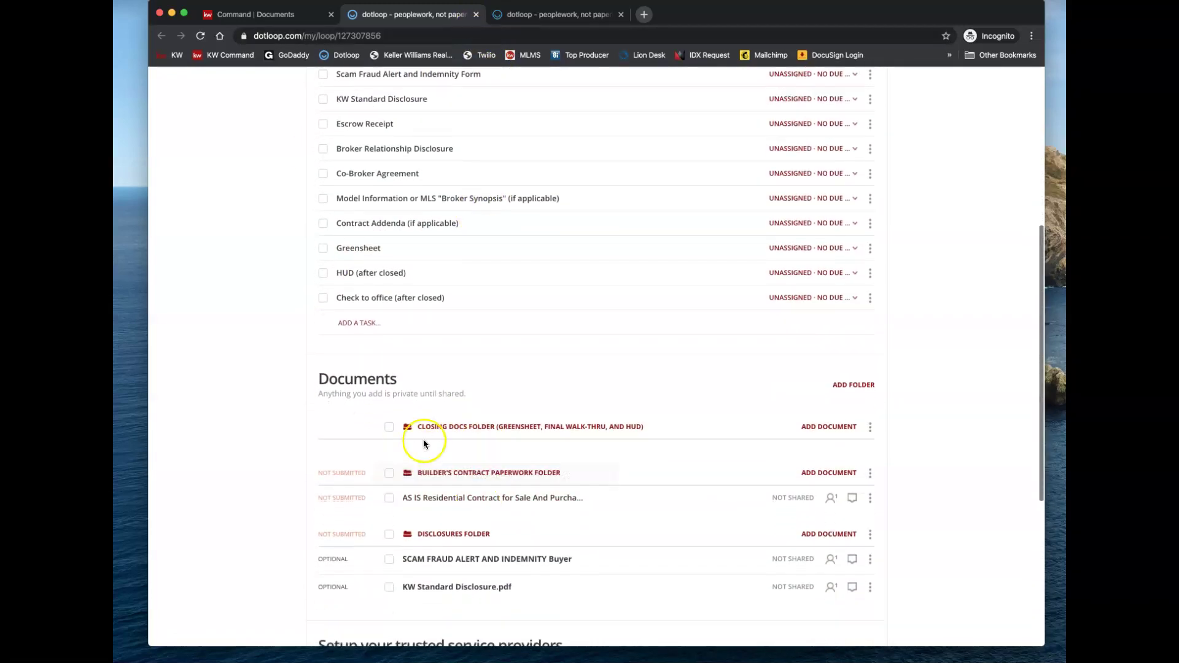
{"action": "left_click", "coordinate": [477, 14]}
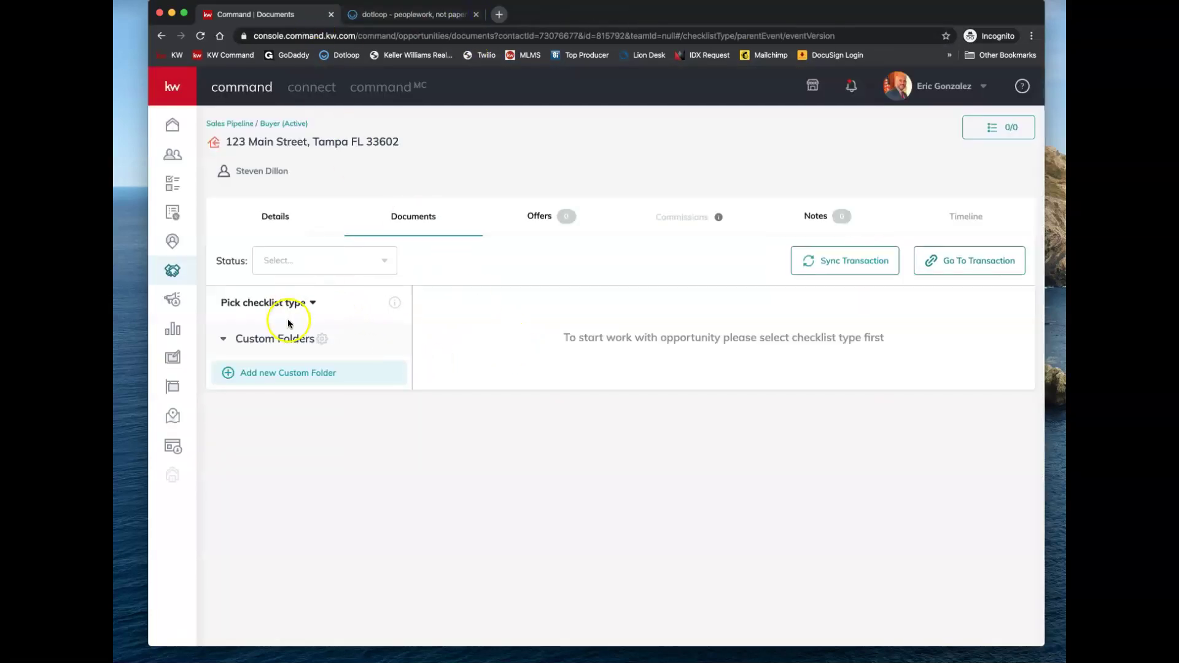
- Create a custom folder named 'Contract' and start adding a document to it
{"action": "left_click", "coordinate": [299, 341]}
{"action": "left_click", "coordinate": [282, 339]}
{"action": "left_click", "coordinate": [283, 373]}
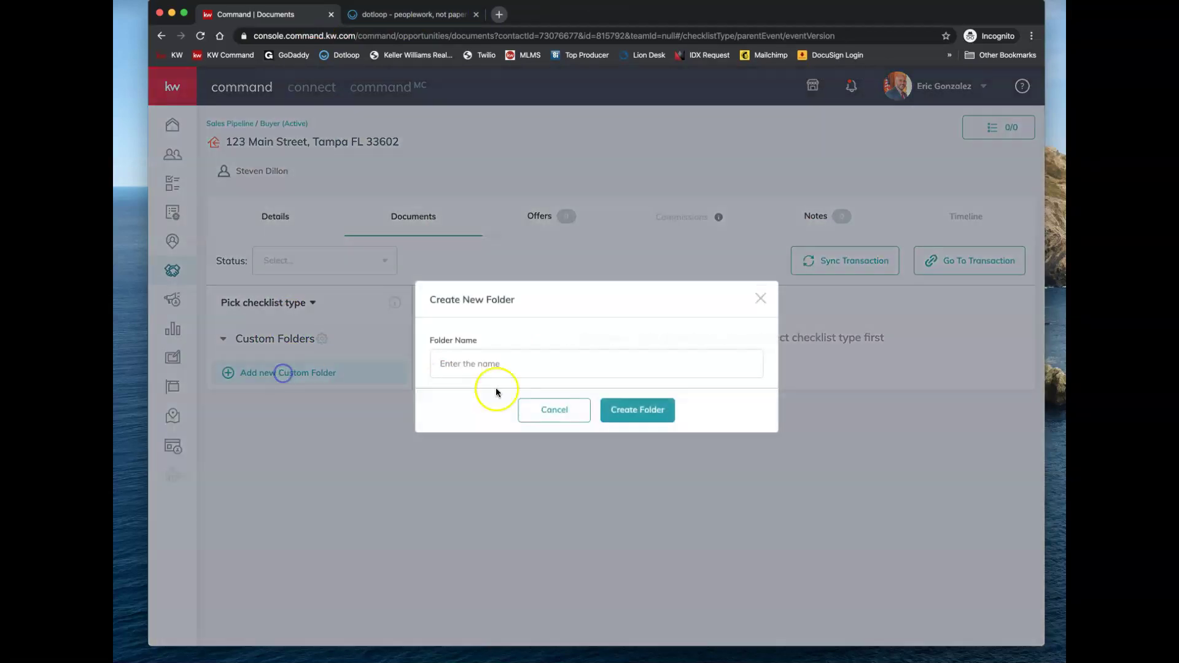
{"action": "left_click", "coordinate": [556, 411]}
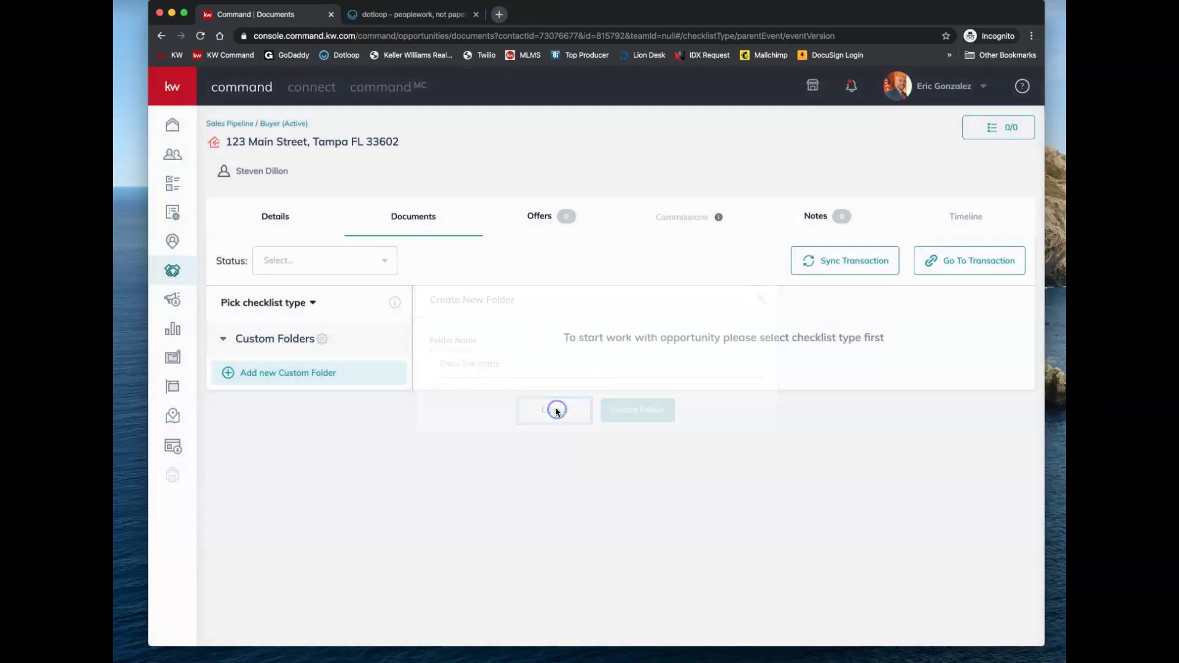
{"action": "left_click", "coordinate": [296, 373]}
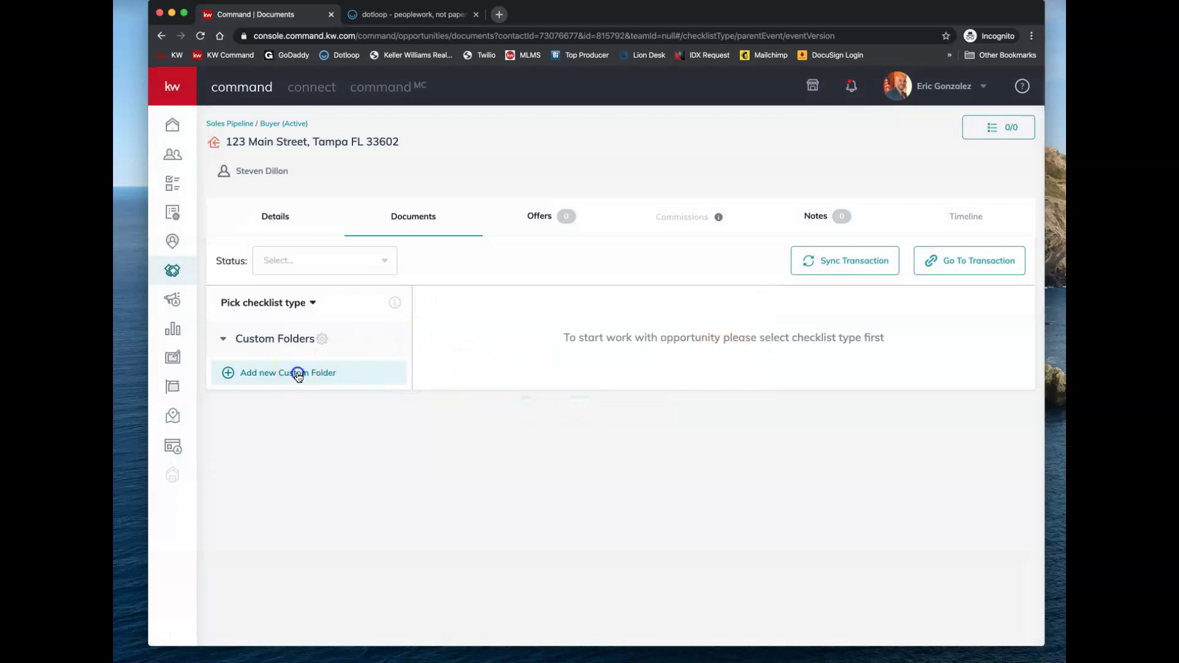
{"action": "left_click", "coordinate": [590, 370]}
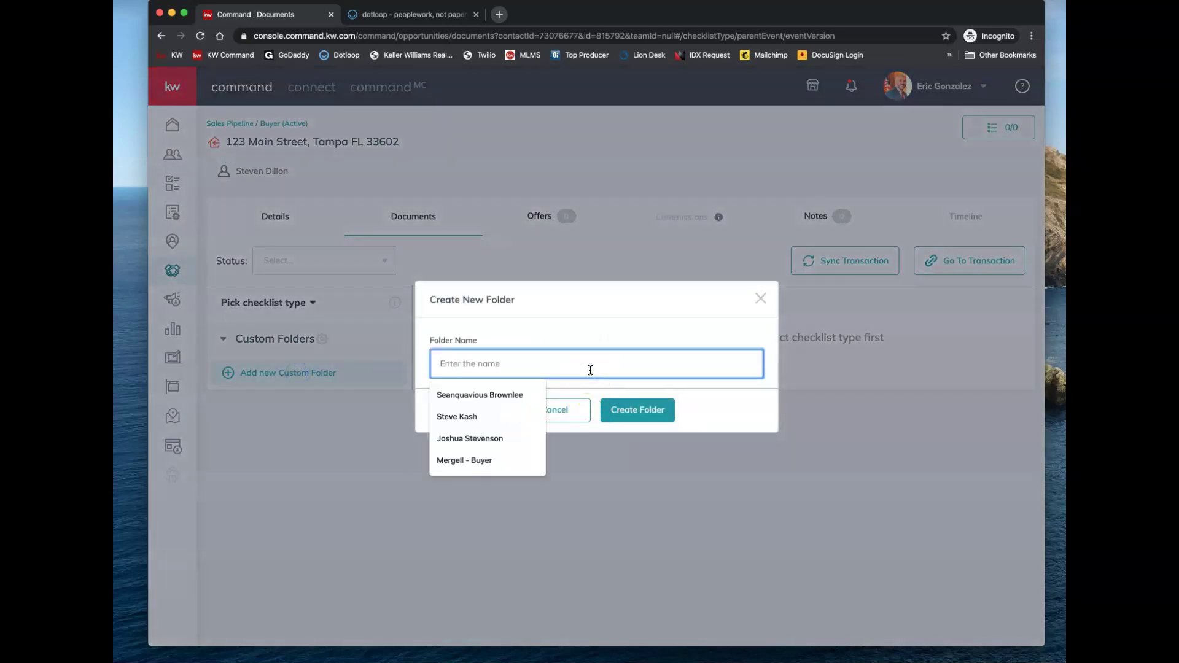
{"action": "type", "text": "Contract"}
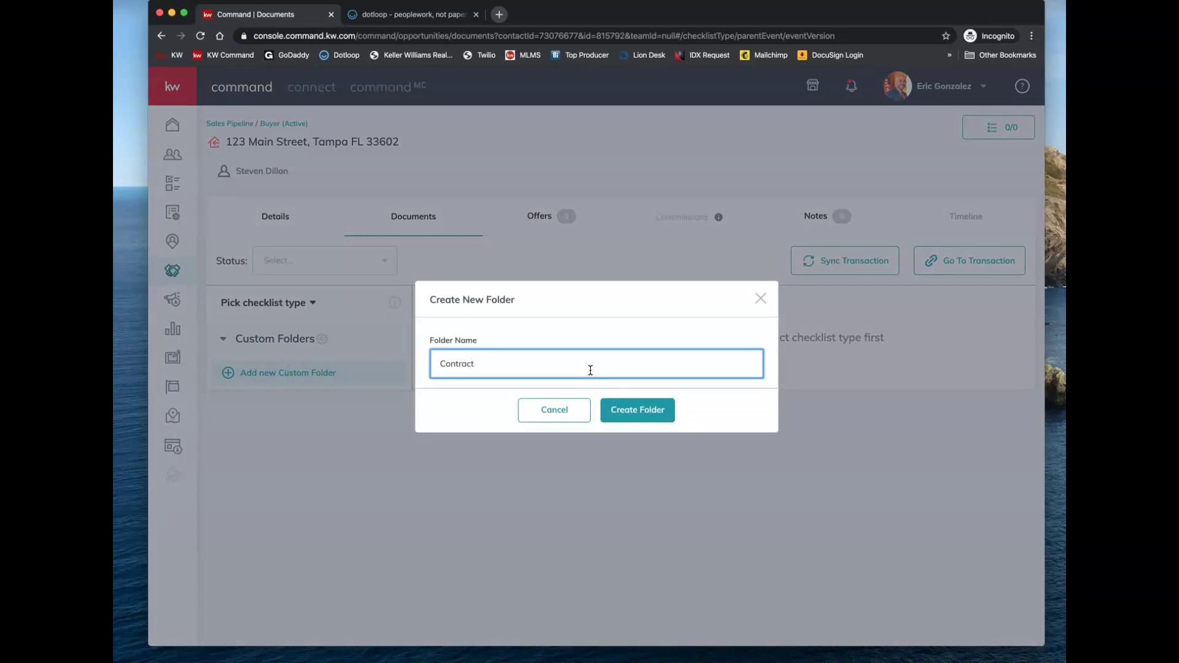
{"action": "left_click", "coordinate": [645, 412]}
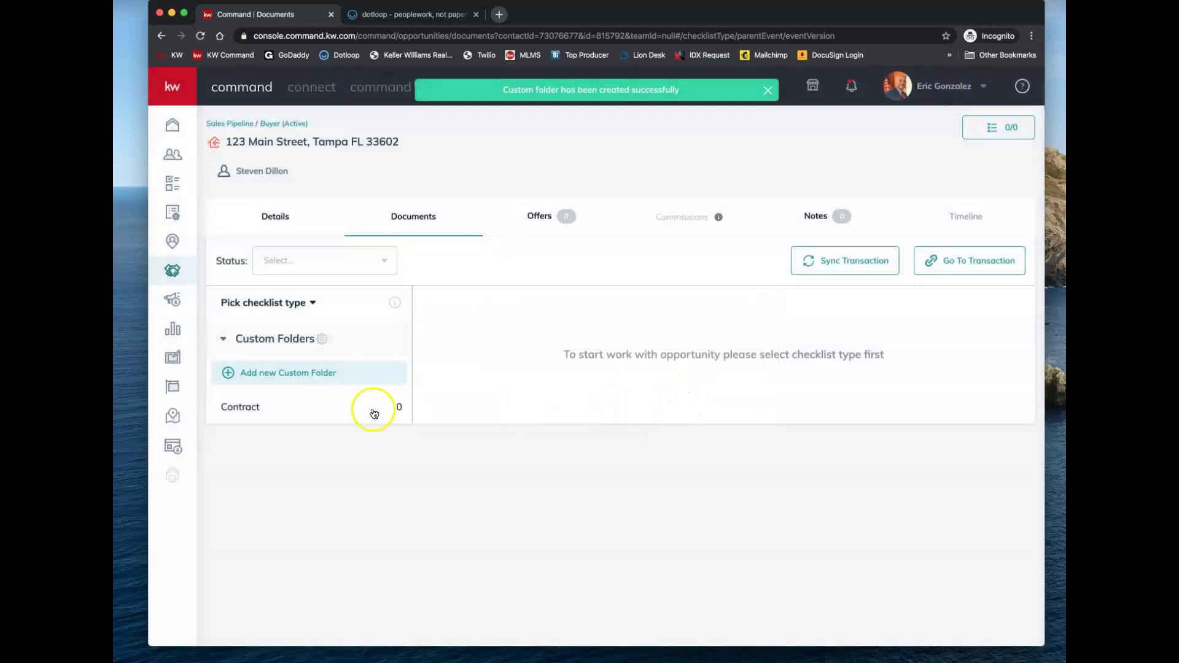
{"action": "left_click", "coordinate": [311, 408]}
{"action": "left_click", "coordinate": [974, 315]}
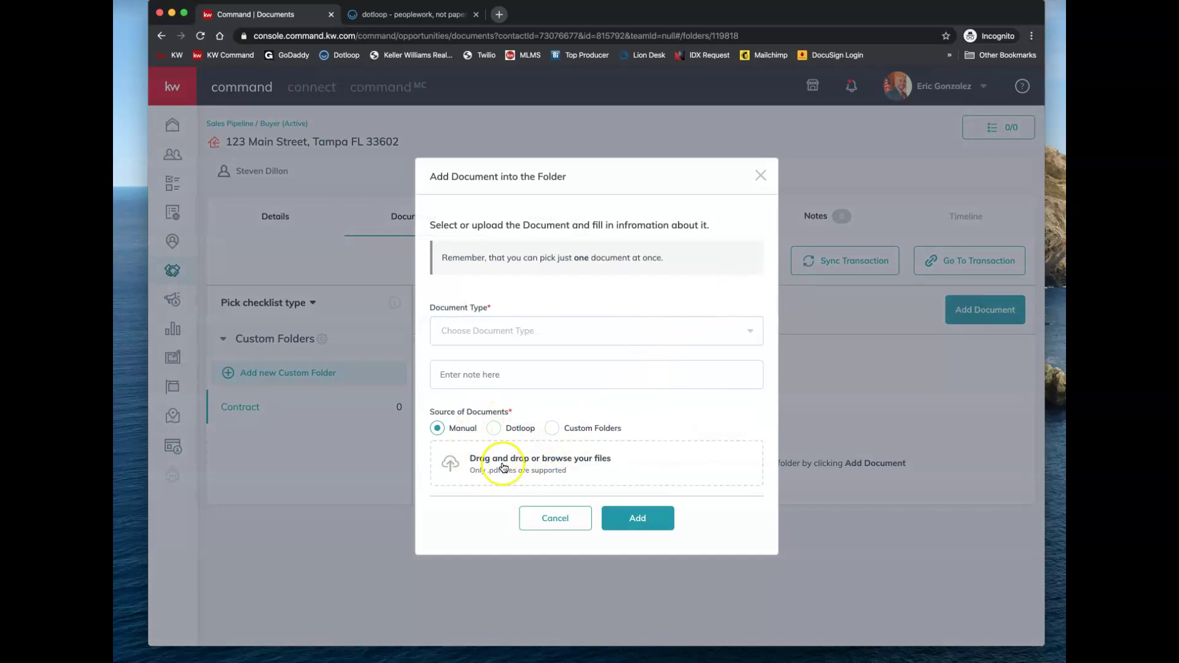
- Try the Dotloop and Custom Folders document sources, cancel without adding anything, and return to Opportunities
{"action": "left_click", "coordinate": [519, 428]}
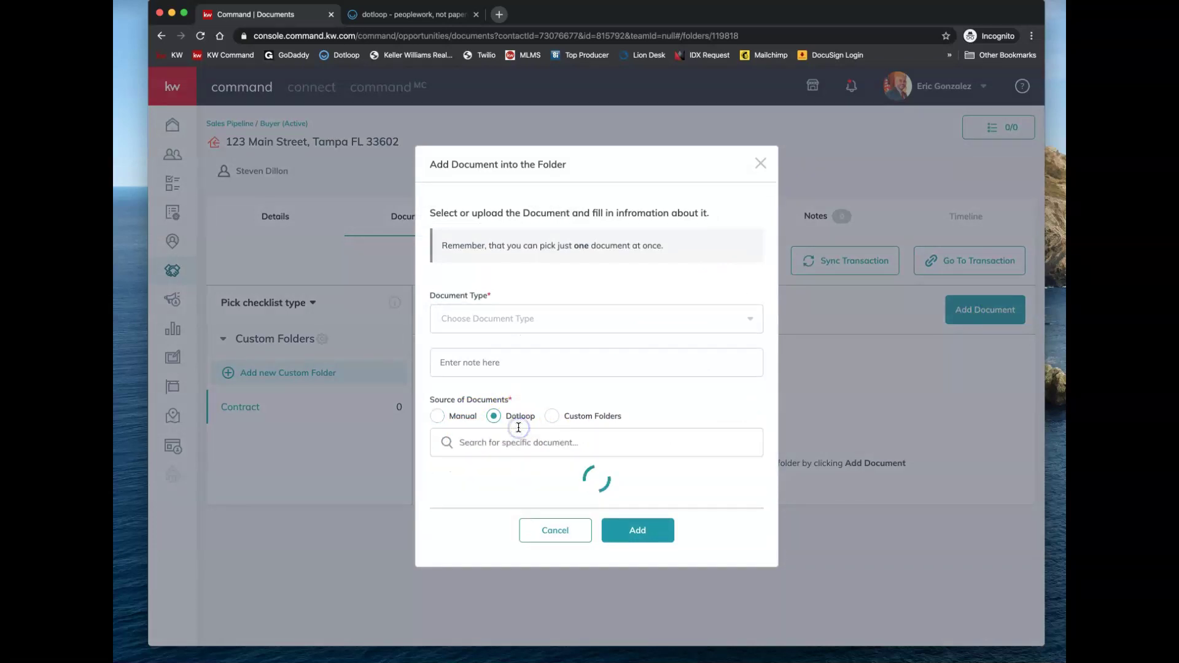
{"action": "left_click", "coordinate": [569, 400]}
{"action": "left_click", "coordinate": [526, 461]}
{"action": "left_click", "coordinate": [459, 499]}
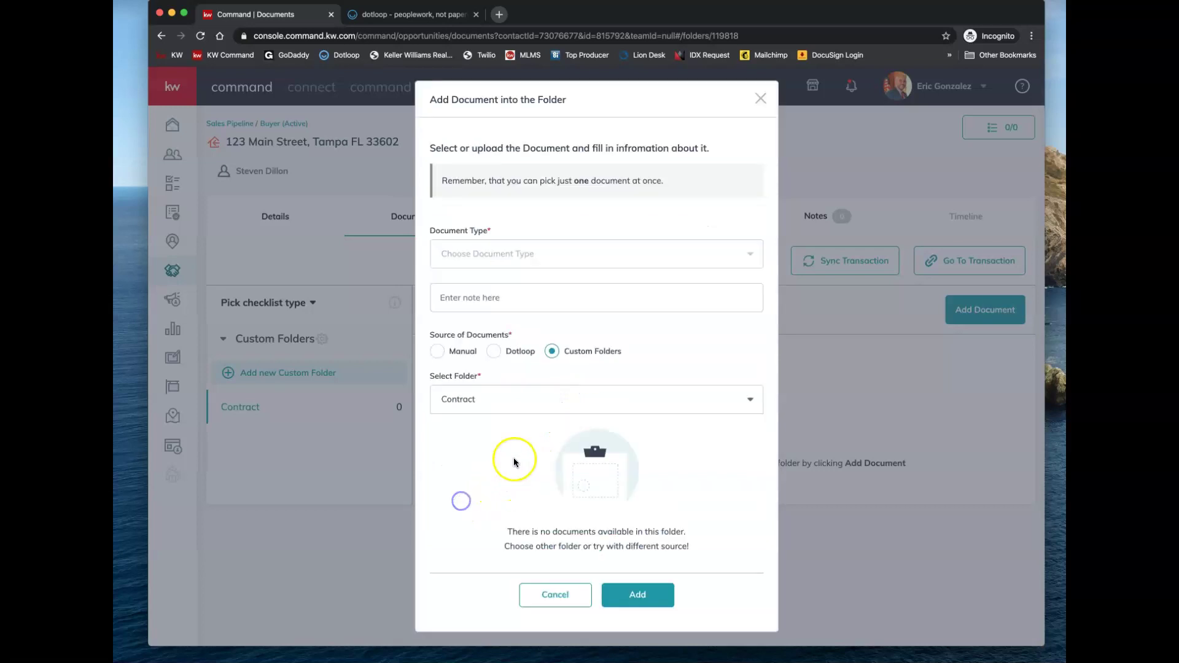
{"action": "left_click", "coordinate": [497, 351]}
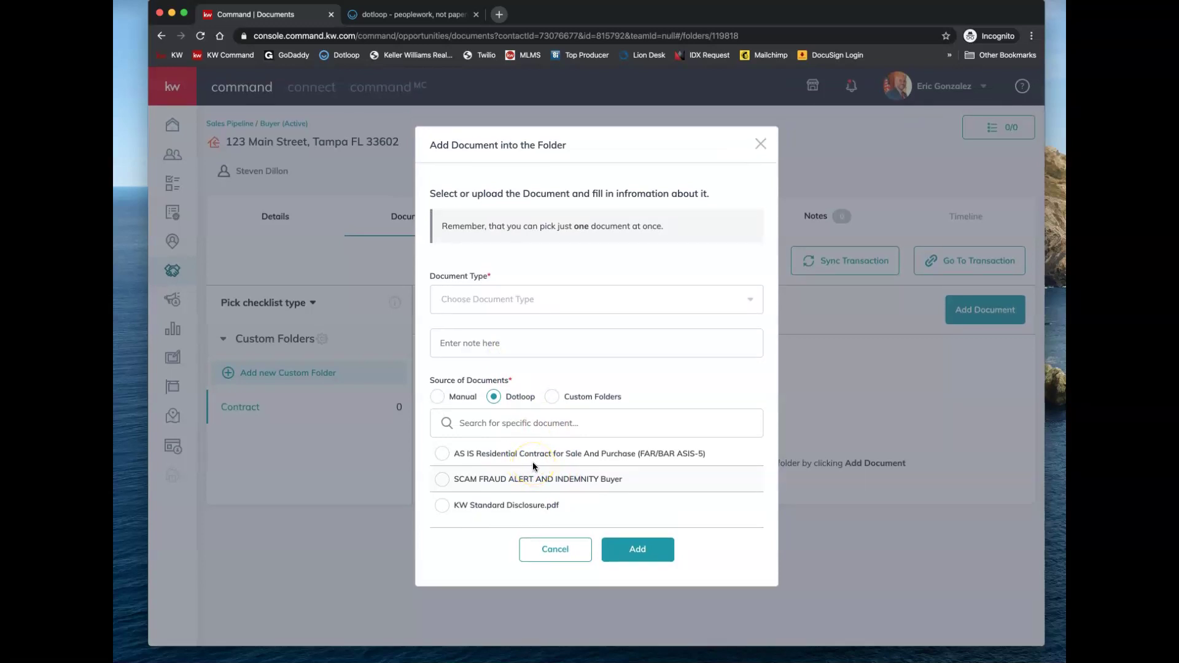
{"action": "left_click", "coordinate": [564, 507]}
{"action": "left_click", "coordinate": [553, 549]}
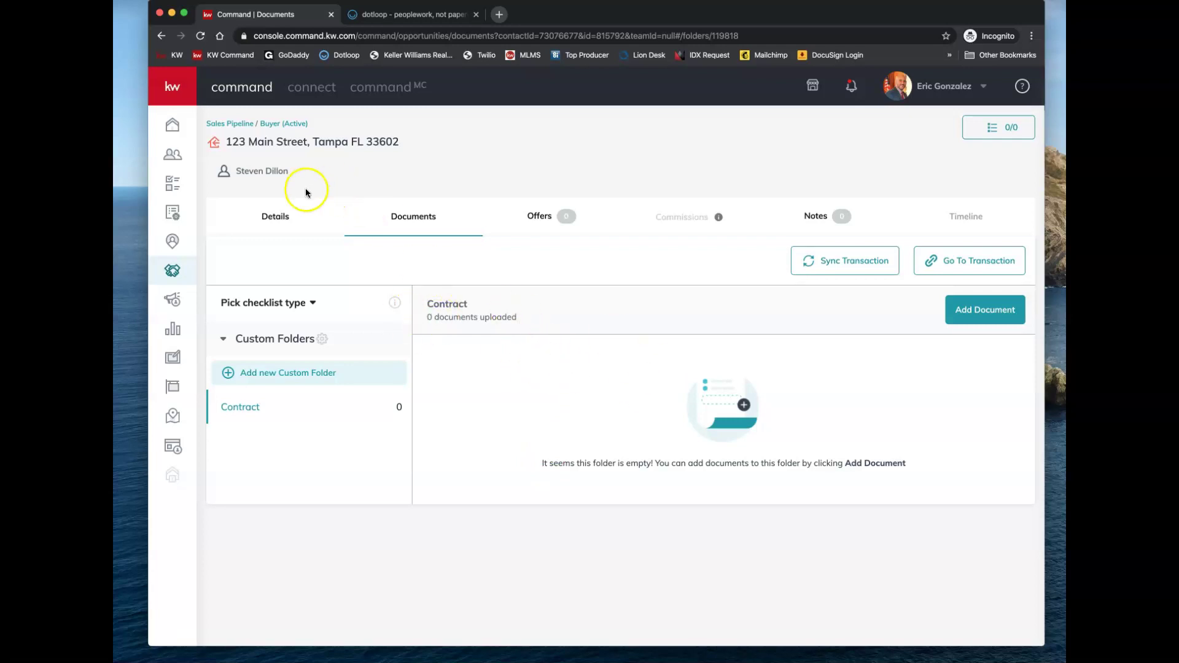
{"action": "left_click", "coordinate": [173, 273]}
- View the Gonzalez - Listing opportunity's documents checklist
{"action": "left_click", "coordinate": [363, 125]}
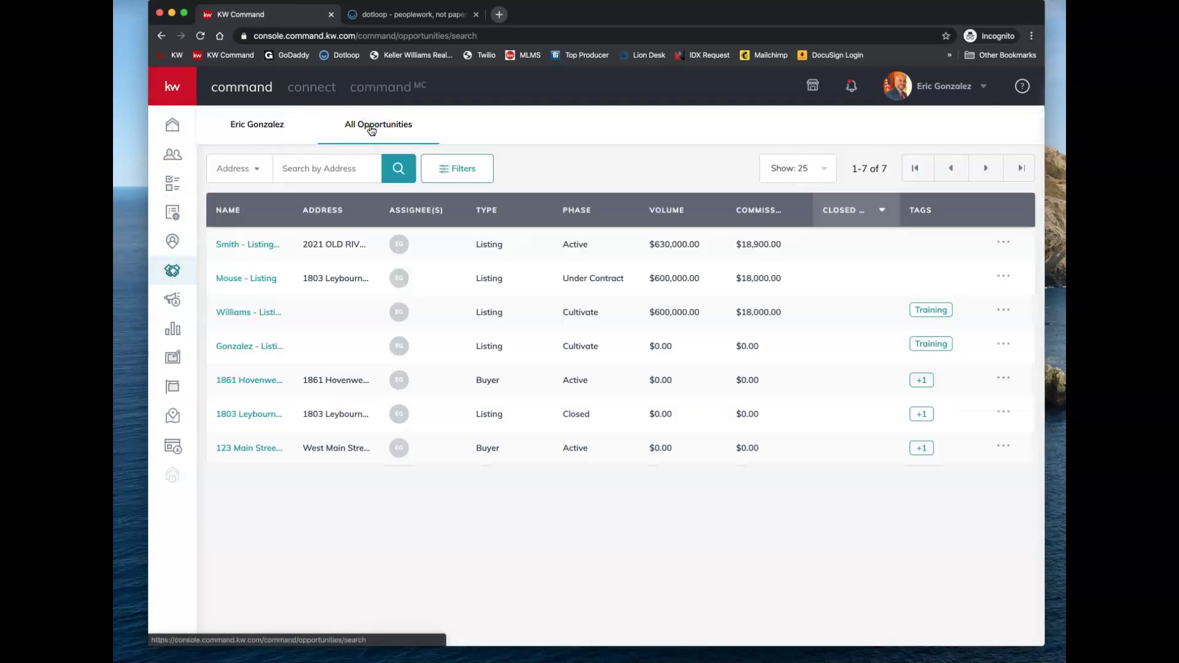
{"action": "left_click", "coordinate": [234, 320]}
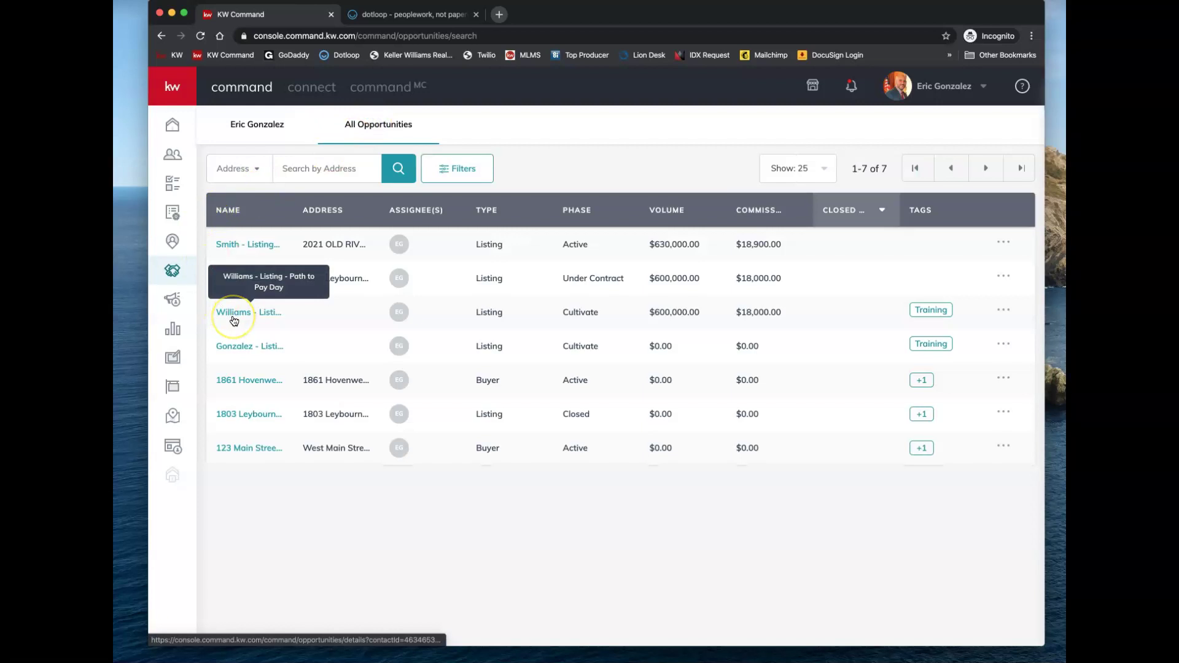
{"action": "left_click", "coordinate": [236, 346]}
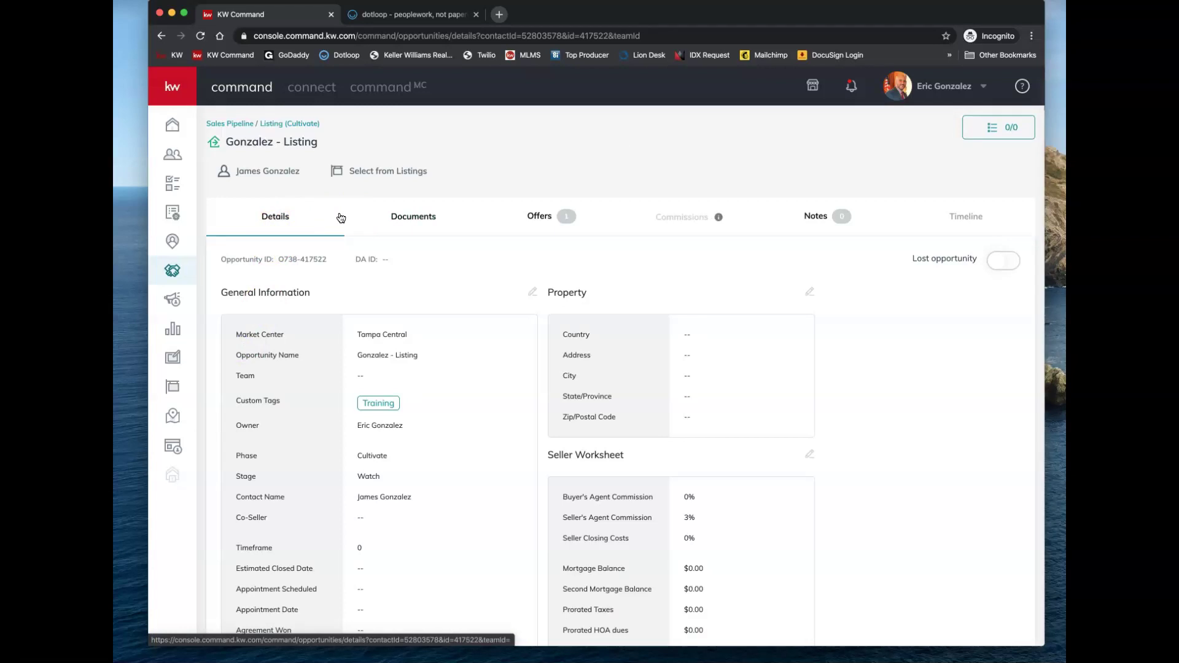
{"action": "left_click", "coordinate": [432, 218]}
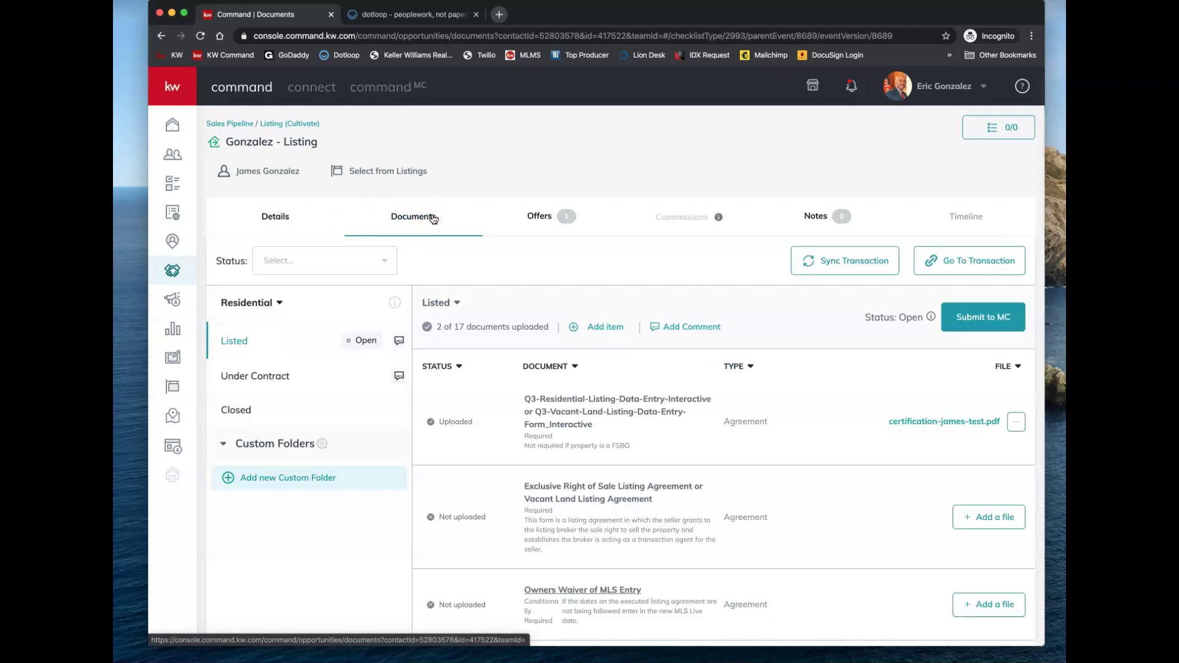
- Open the Williams - Listing - Path to Pay Day opportunity's documents page
{"action": "left_click", "coordinate": [243, 124]}
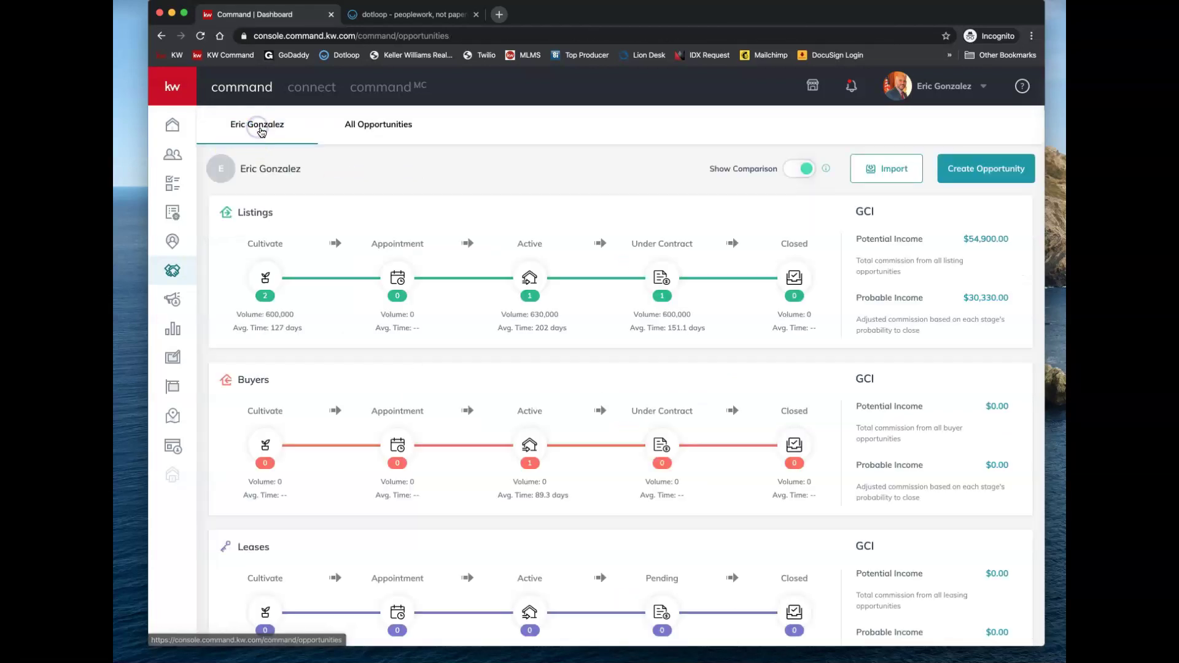
{"action": "left_click", "coordinate": [369, 123]}
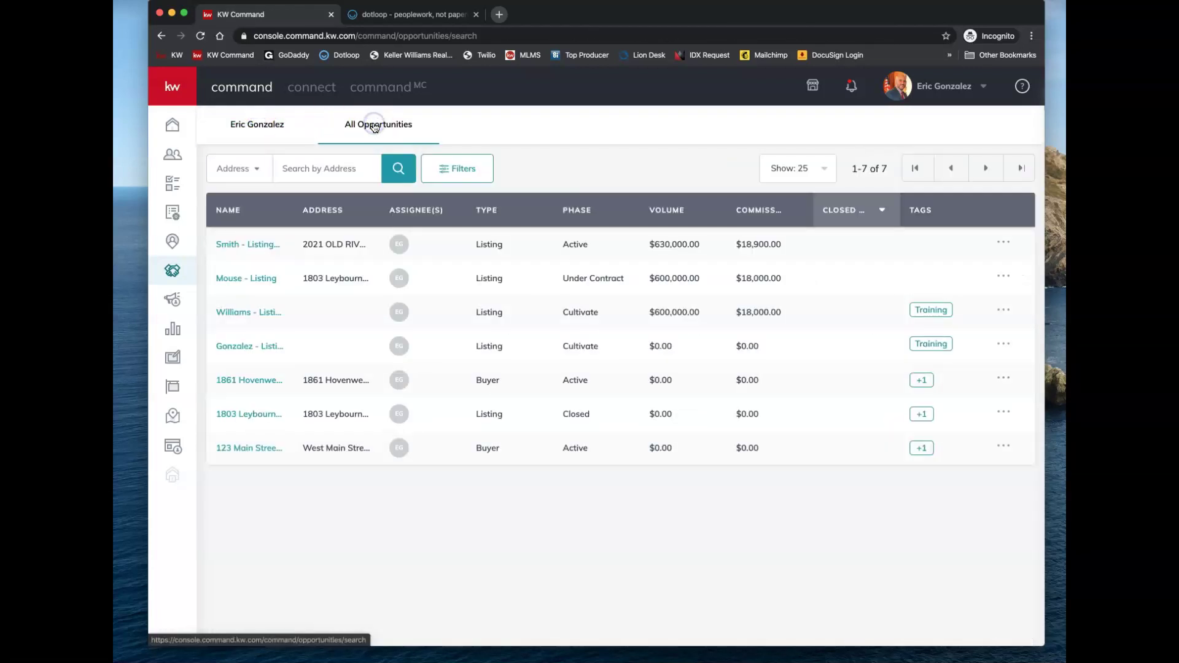
{"action": "left_click", "coordinate": [258, 311]}
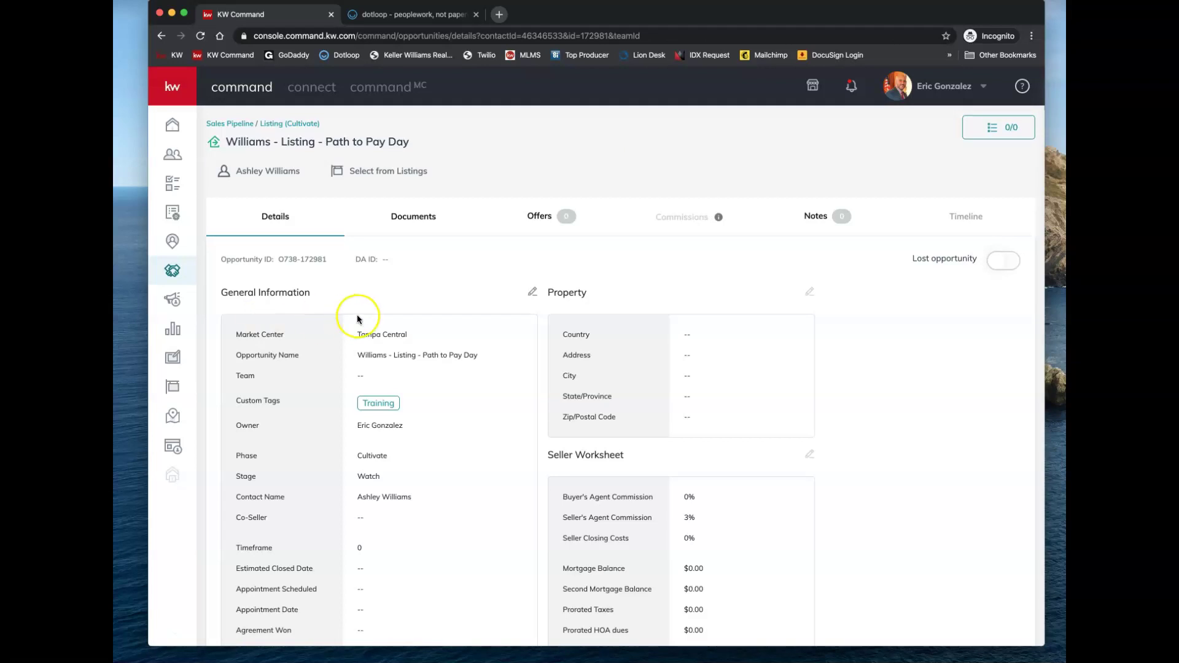
{"action": "left_click", "coordinate": [424, 217]}
{"action": "left_click", "coordinate": [565, 322]}
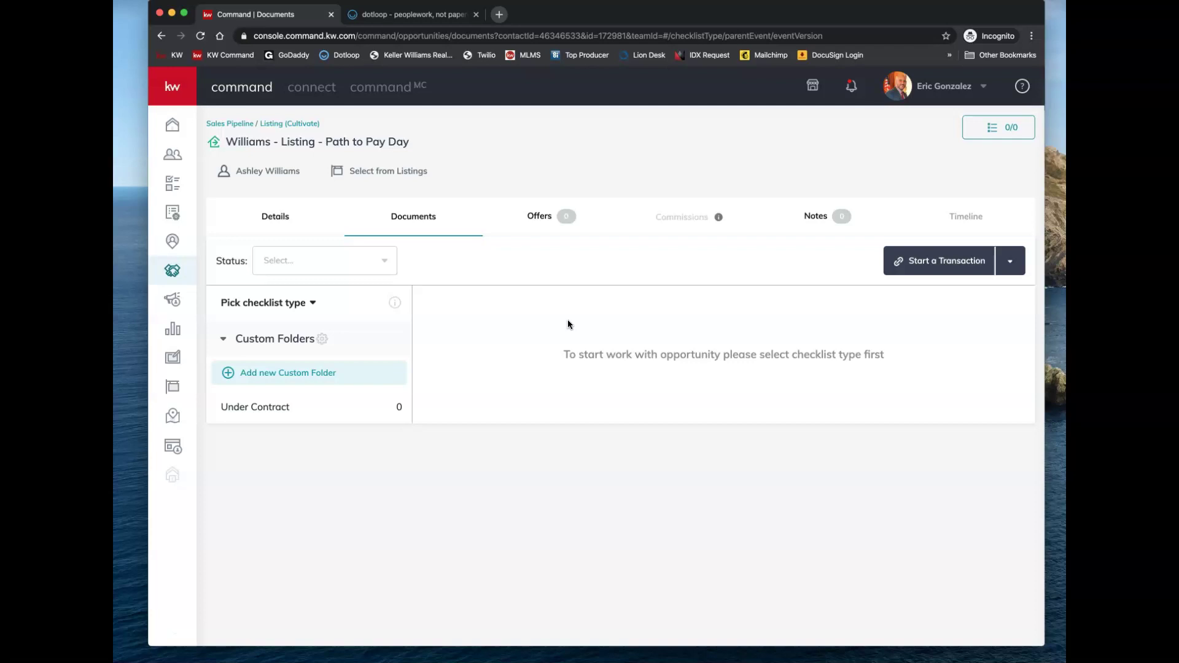
{"action": "left_click", "coordinate": [1017, 266]}
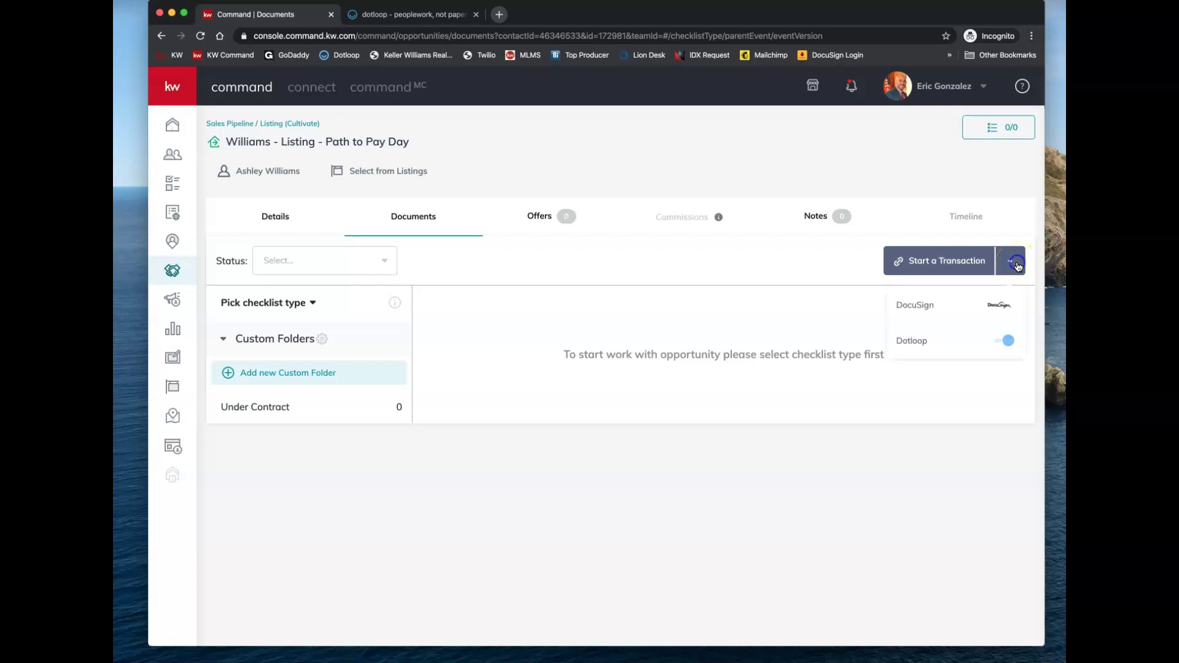
{"action": "left_click", "coordinate": [1006, 304]}
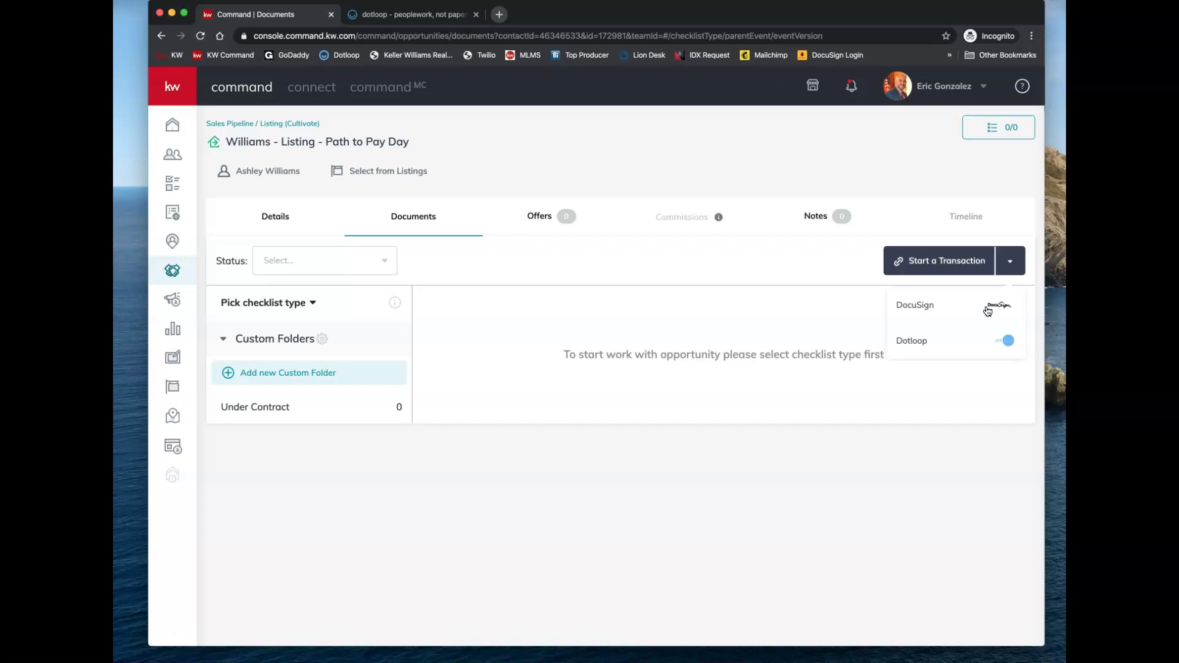
{"action": "left_click", "coordinate": [992, 342]}
{"action": "left_click", "coordinate": [995, 310]}
{"action": "left_click", "coordinate": [914, 305]}
{"action": "left_click", "coordinate": [849, 303]}
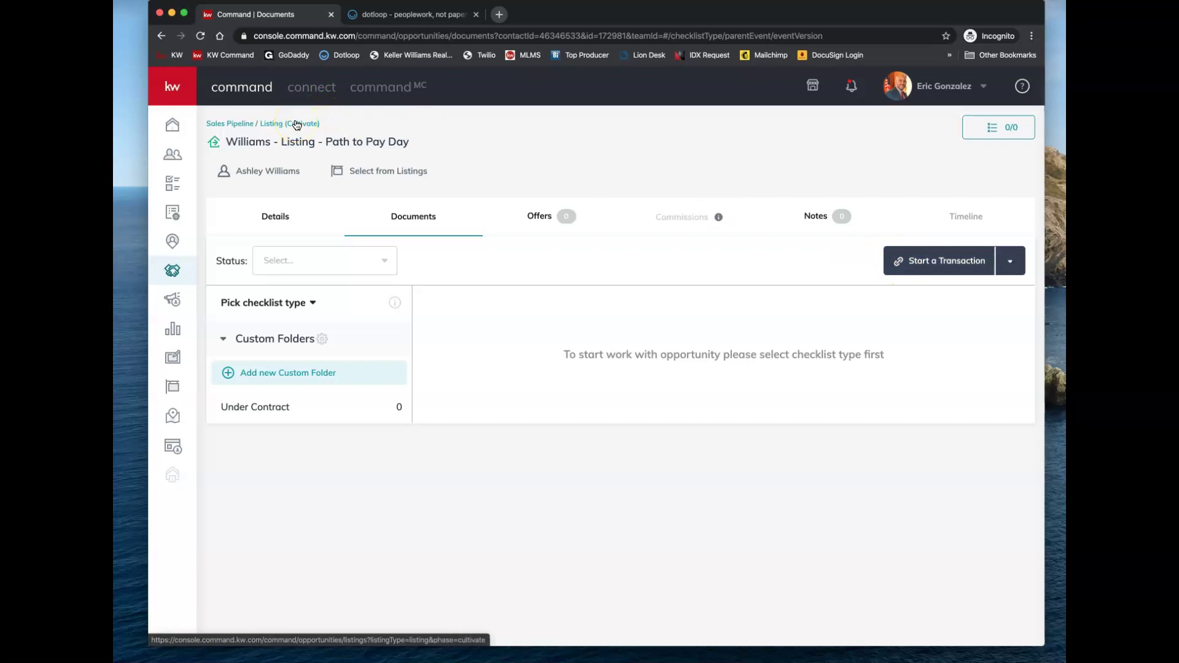
- Open the 123 Main Street buyer deal's Contract folder and start adding a document
{"action": "left_click", "coordinate": [251, 123]}
{"action": "left_click", "coordinate": [364, 123]}
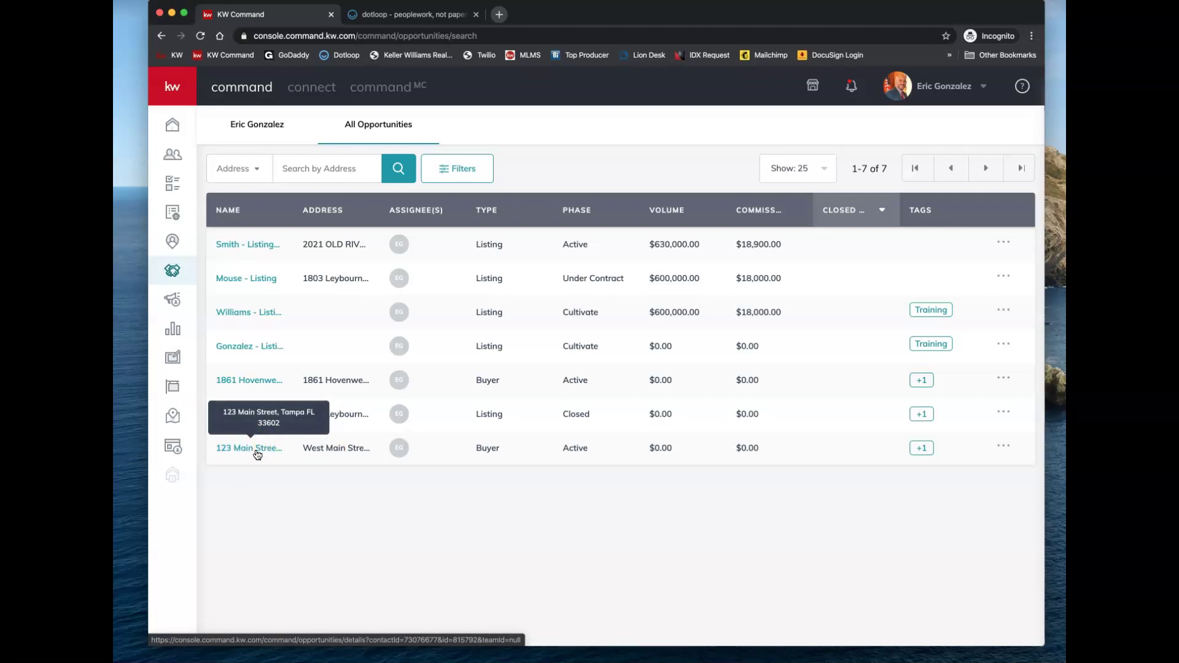
{"action": "left_click", "coordinate": [257, 454]}
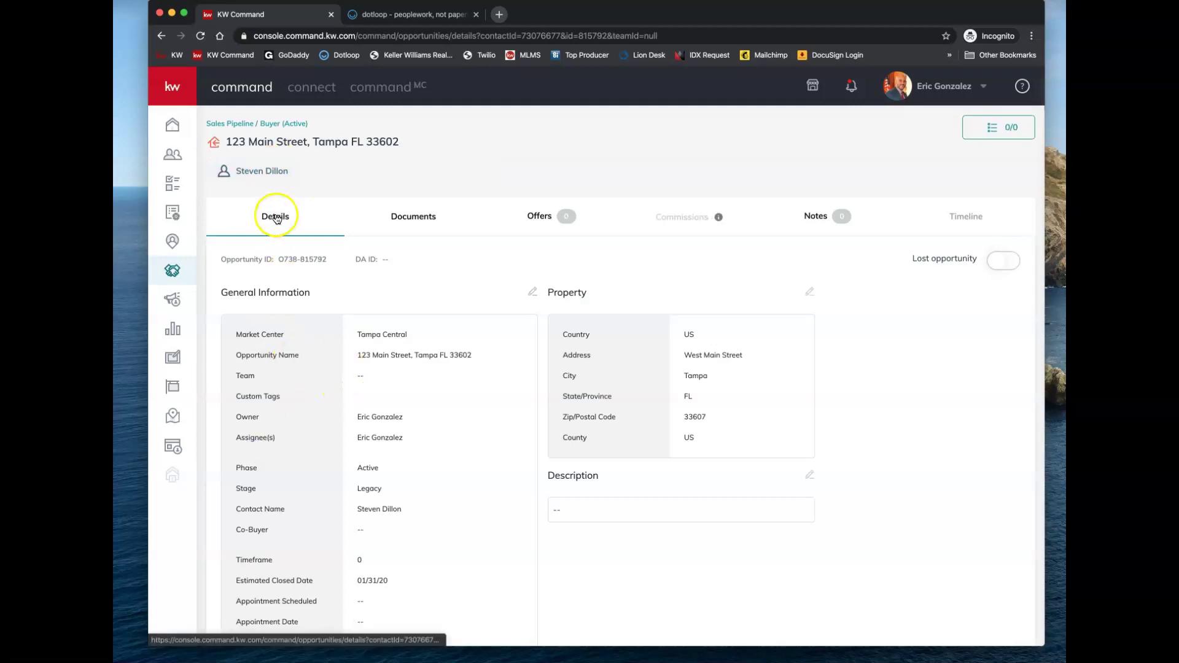
{"action": "left_click", "coordinate": [405, 219]}
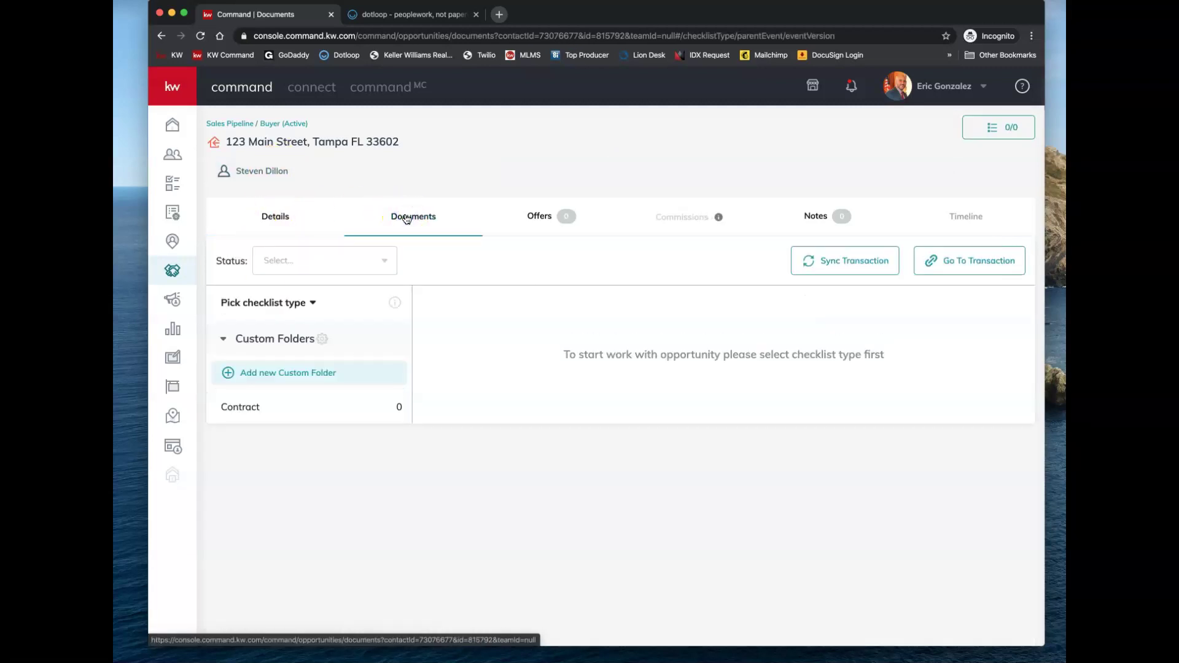
{"action": "left_click", "coordinate": [237, 408]}
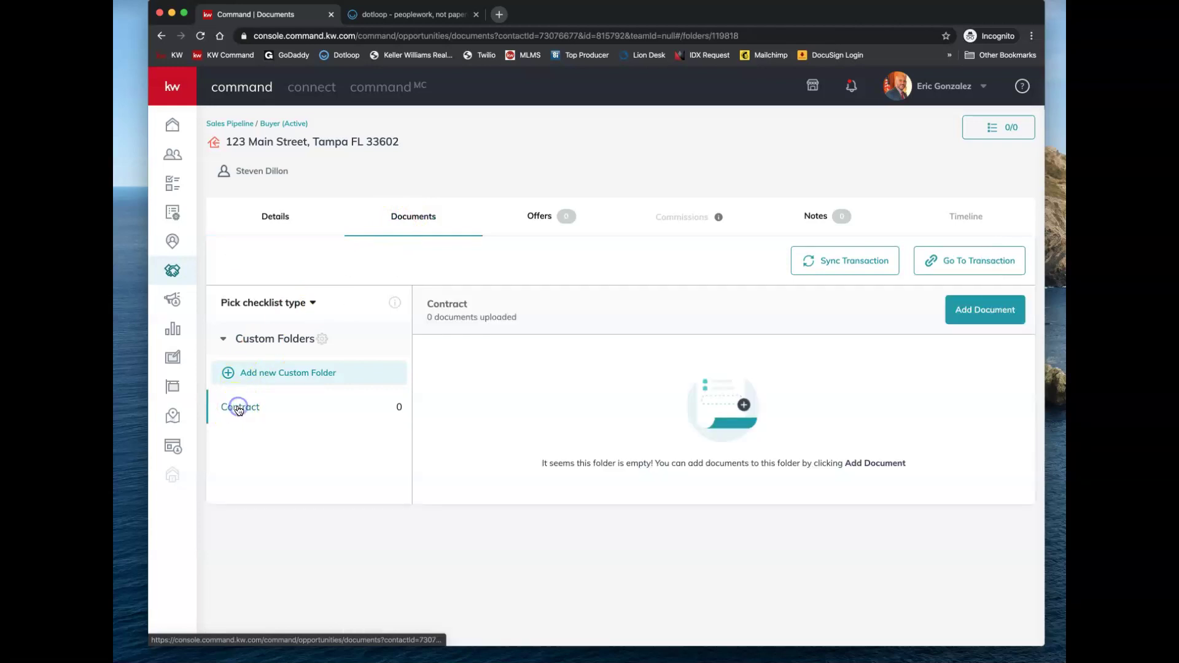
{"action": "left_click", "coordinate": [980, 312]}
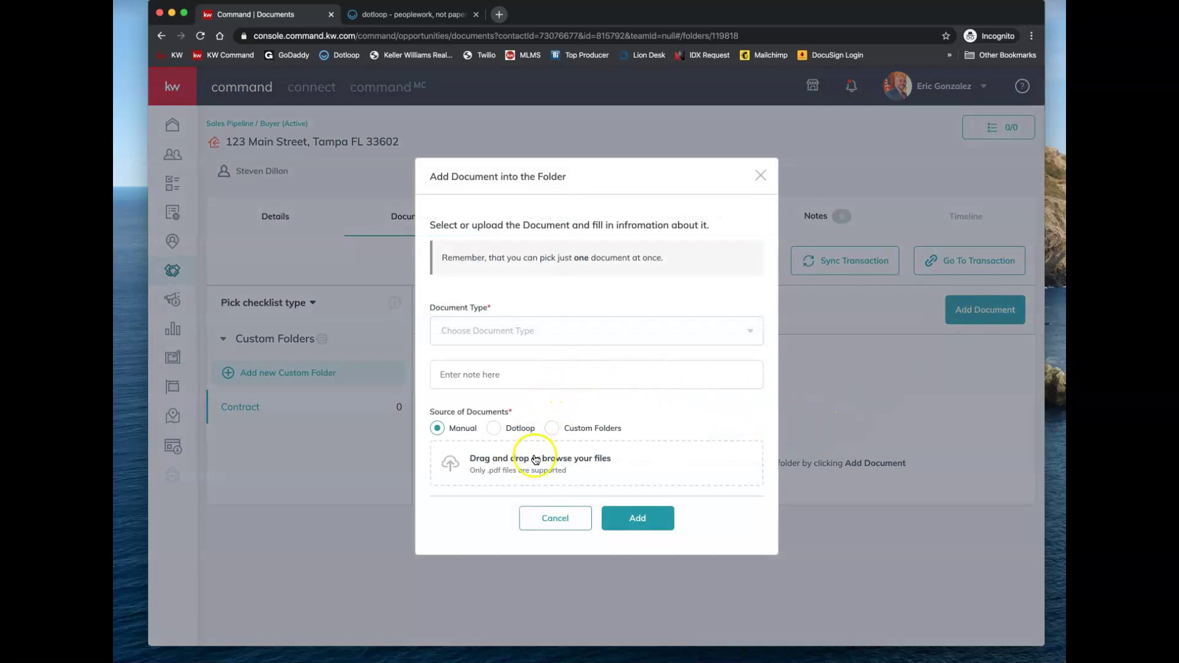
- Add the Dotloop AS IS Residential Contract for Sale And Purchase, typed as Contract
{"action": "left_click", "coordinate": [499, 432]}
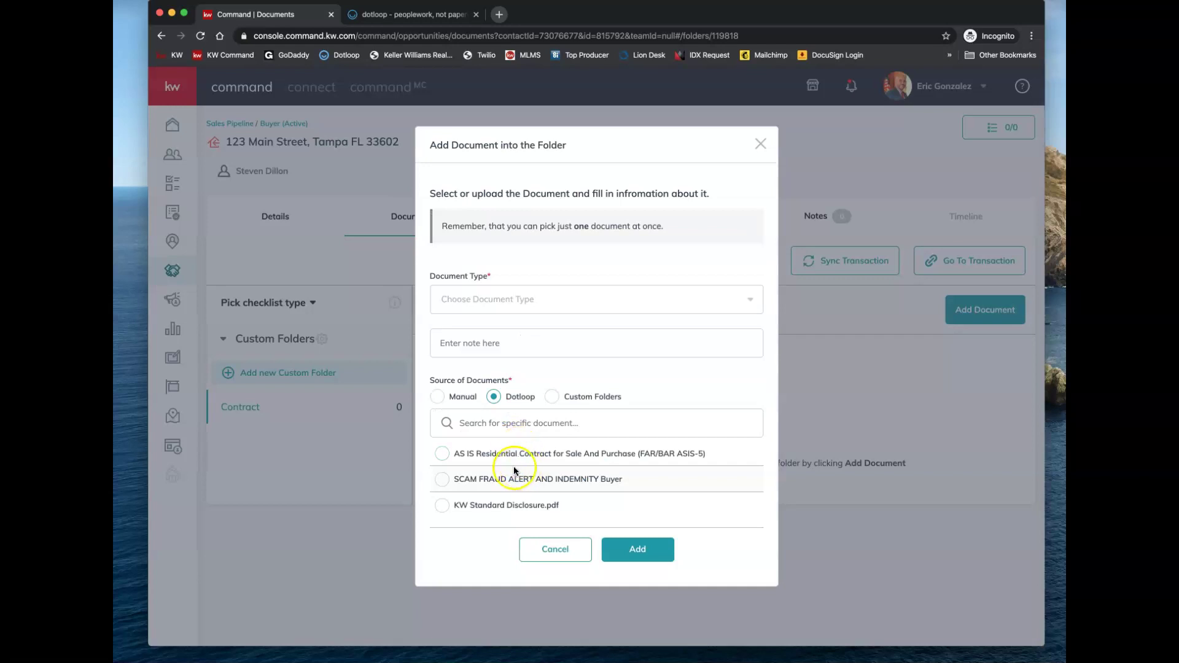
{"action": "left_click", "coordinate": [488, 454]}
{"action": "left_click", "coordinate": [622, 552]}
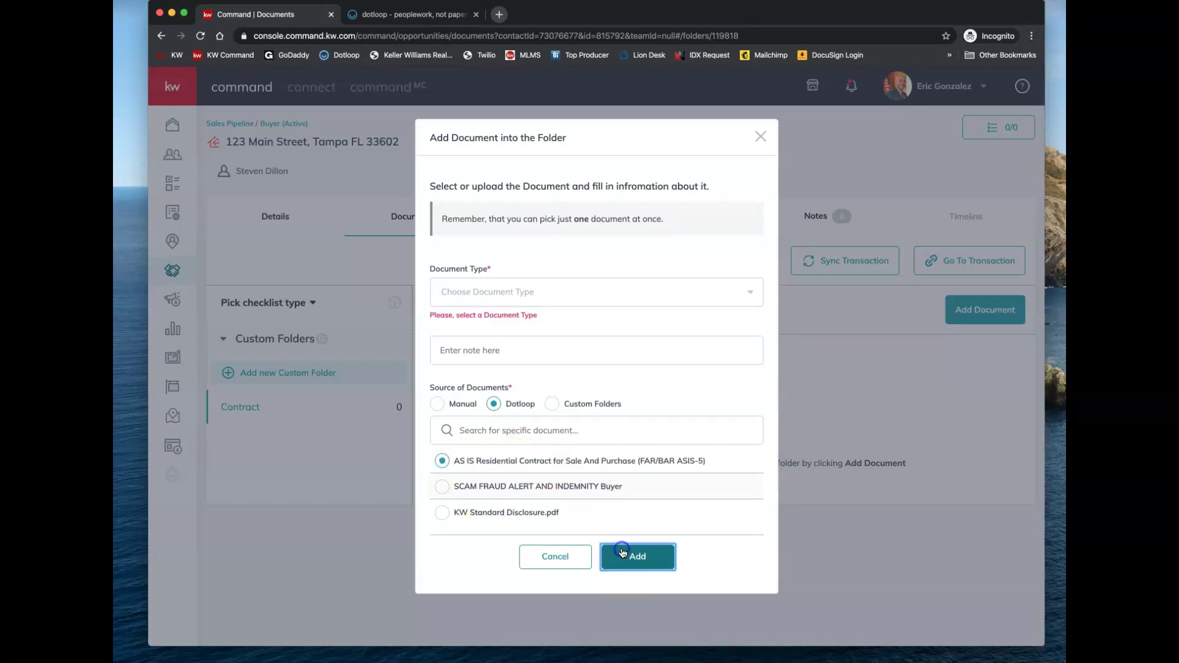
{"action": "left_click", "coordinate": [544, 292]}
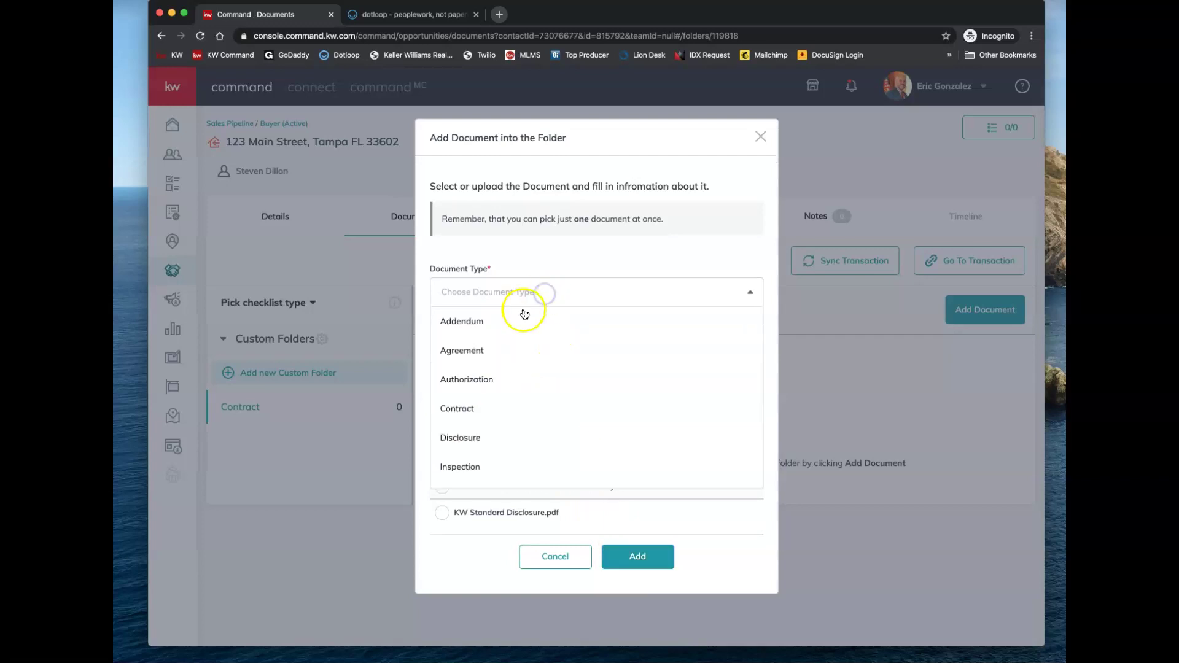
{"action": "scroll", "coordinate": [500, 389], "scroll_direction": "down", "scroll_amount": 1}
{"action": "left_click", "coordinate": [468, 386]}
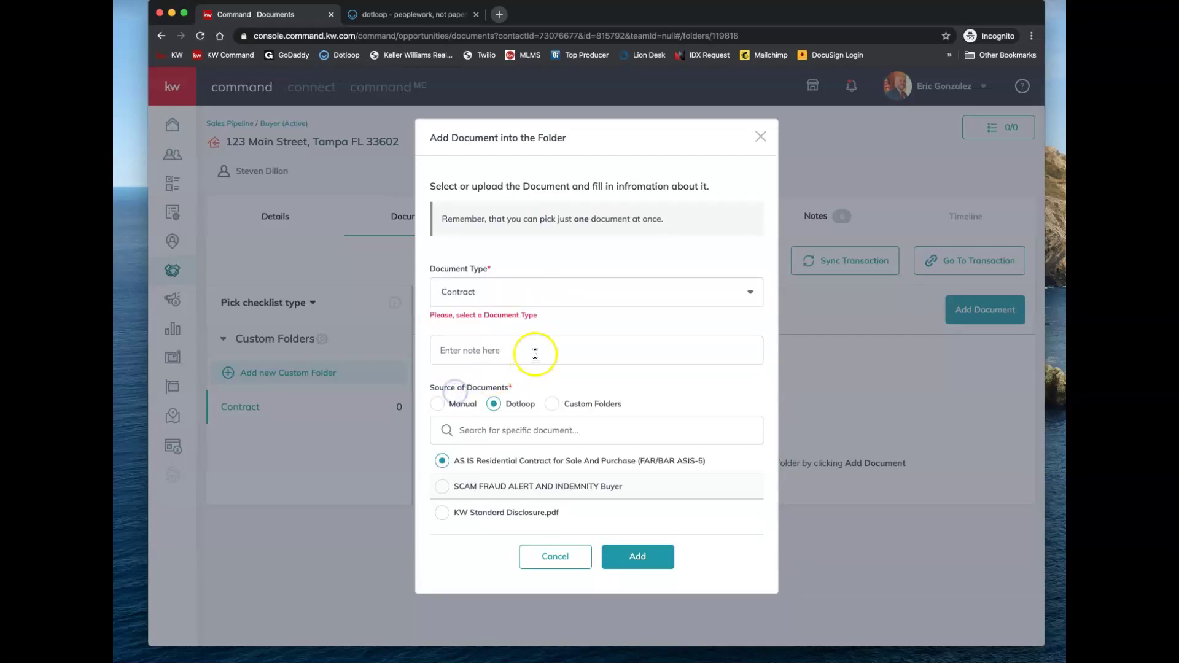
{"action": "left_click", "coordinate": [648, 564]}
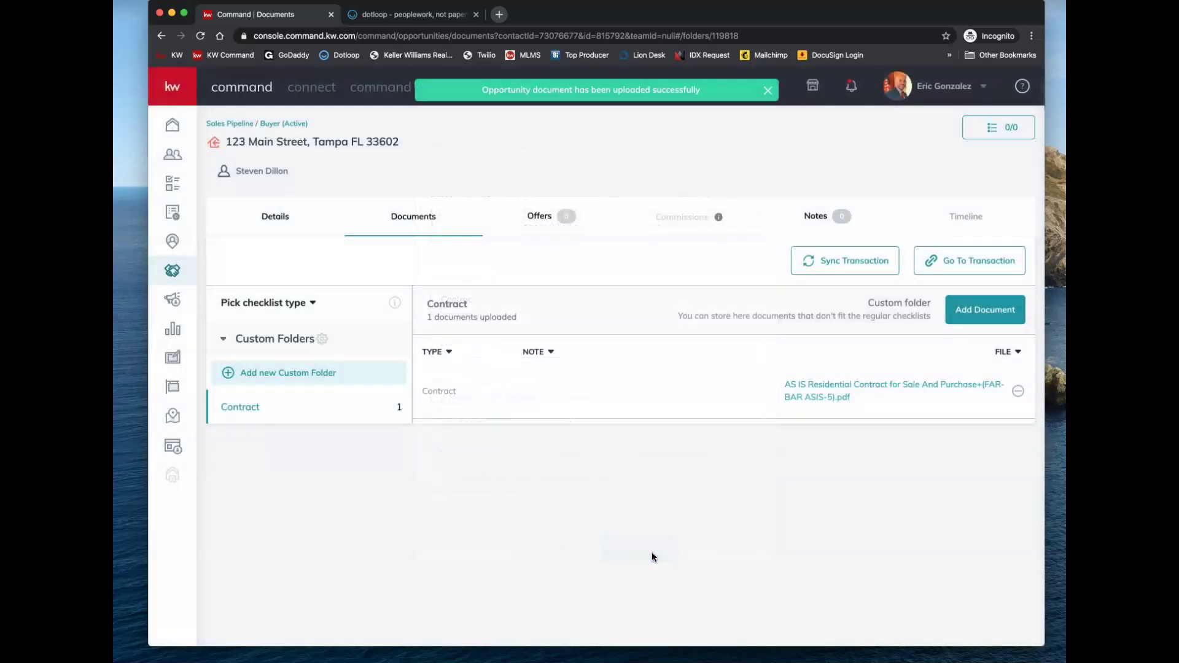
{"action": "left_click", "coordinate": [803, 391]}
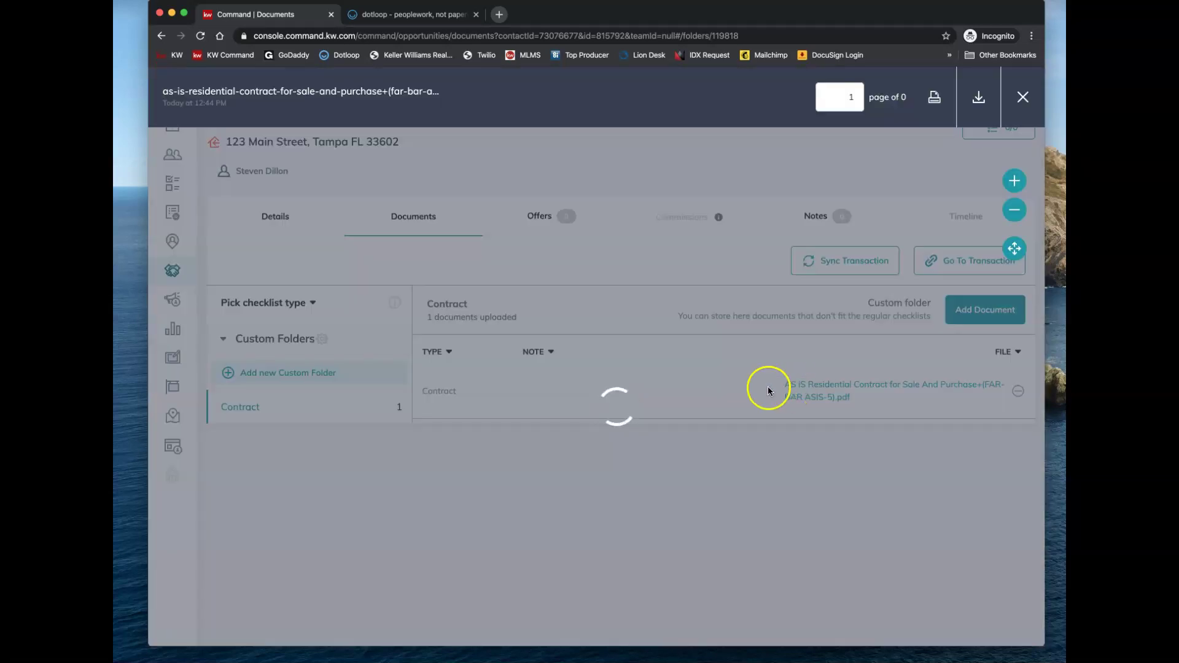
{"action": "scroll", "coordinate": [725, 393], "scroll_direction": "down", "scroll_amount": 2}
{"action": "scroll", "coordinate": [725, 394], "scroll_direction": "down", "scroll_amount": 15}
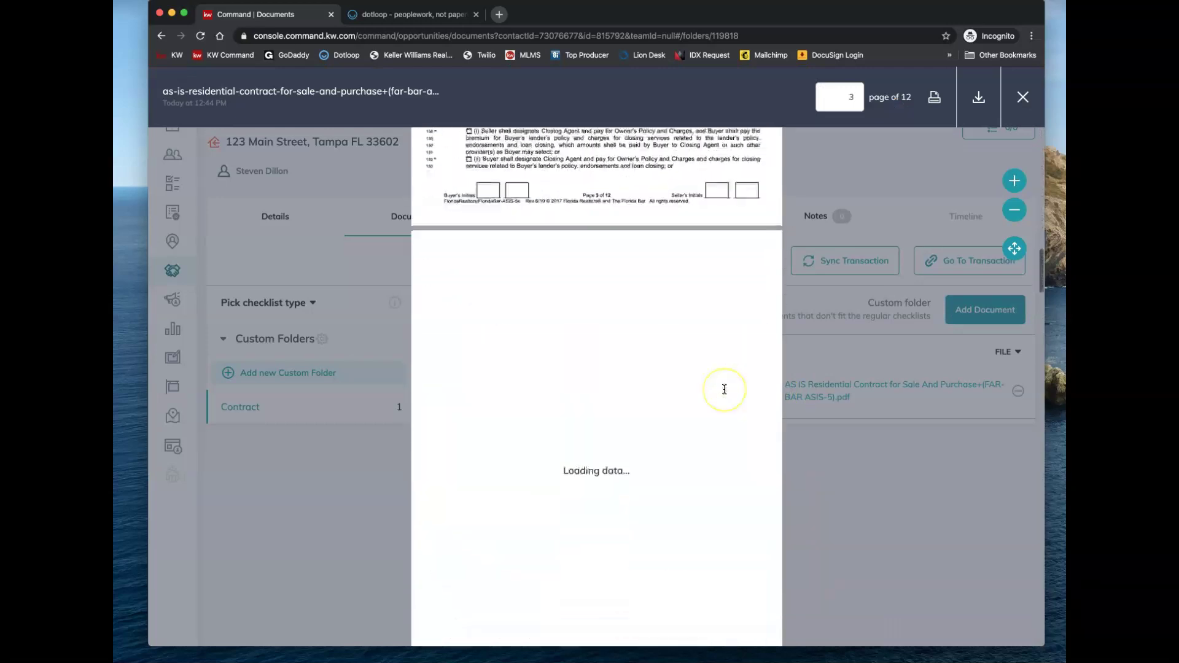
{"action": "scroll", "coordinate": [725, 389], "scroll_direction": "down", "scroll_amount": 20}
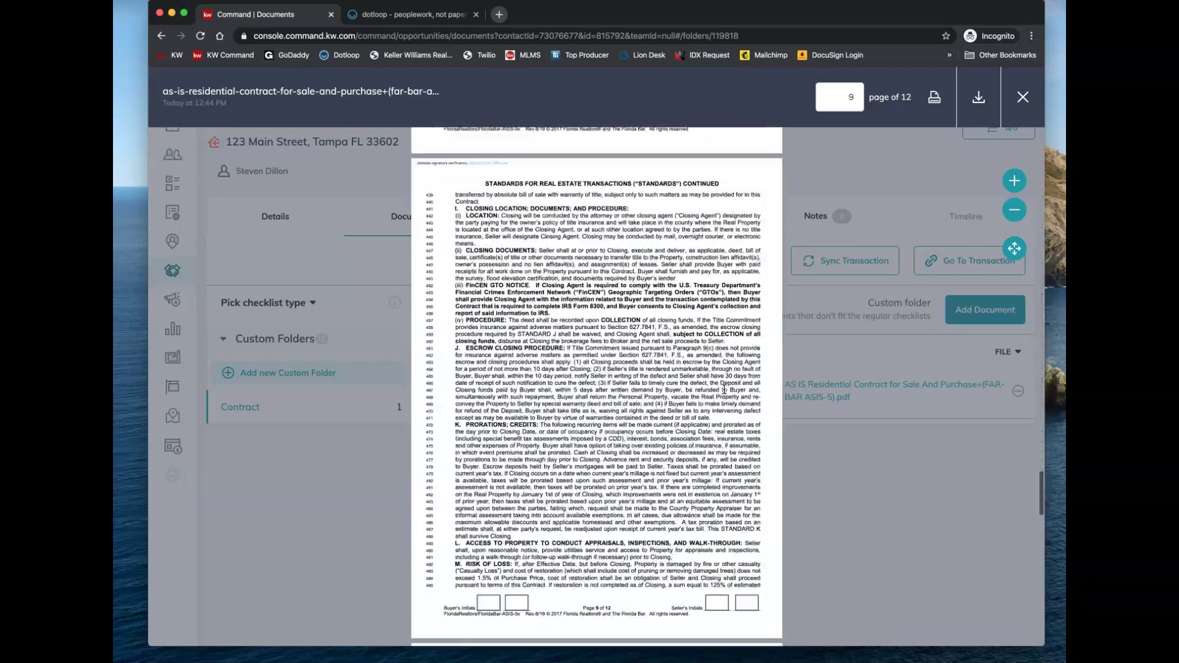
{"action": "scroll", "coordinate": [724, 390], "scroll_direction": "down", "scroll_amount": 6}
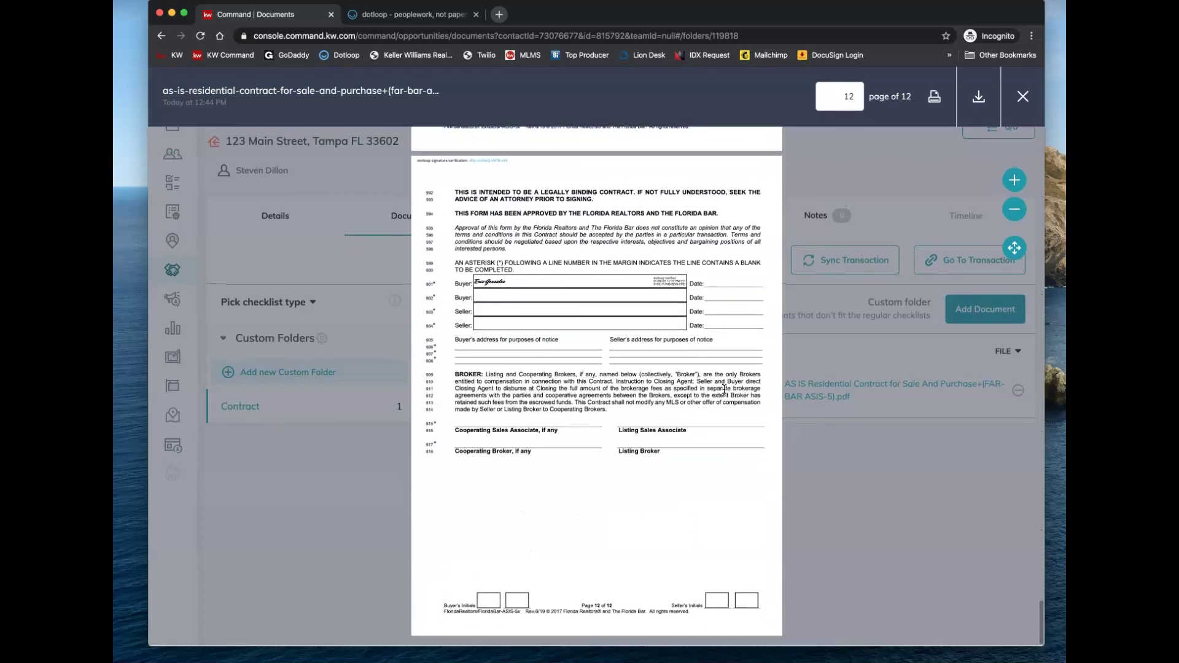
{"action": "scroll", "coordinate": [709, 367], "scroll_direction": "up", "scroll_amount": 2}
{"action": "scroll", "coordinate": [709, 367], "scroll_direction": "up", "scroll_amount": 1}
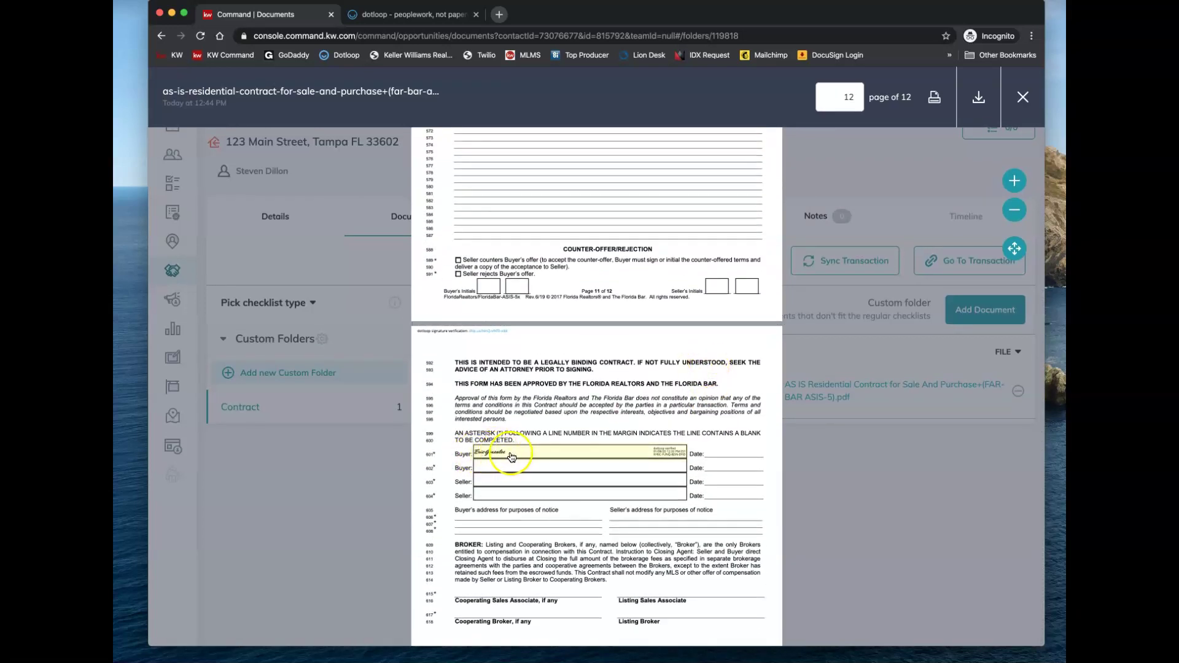
{"action": "scroll", "coordinate": [647, 477], "scroll_direction": "up", "scroll_amount": 15}
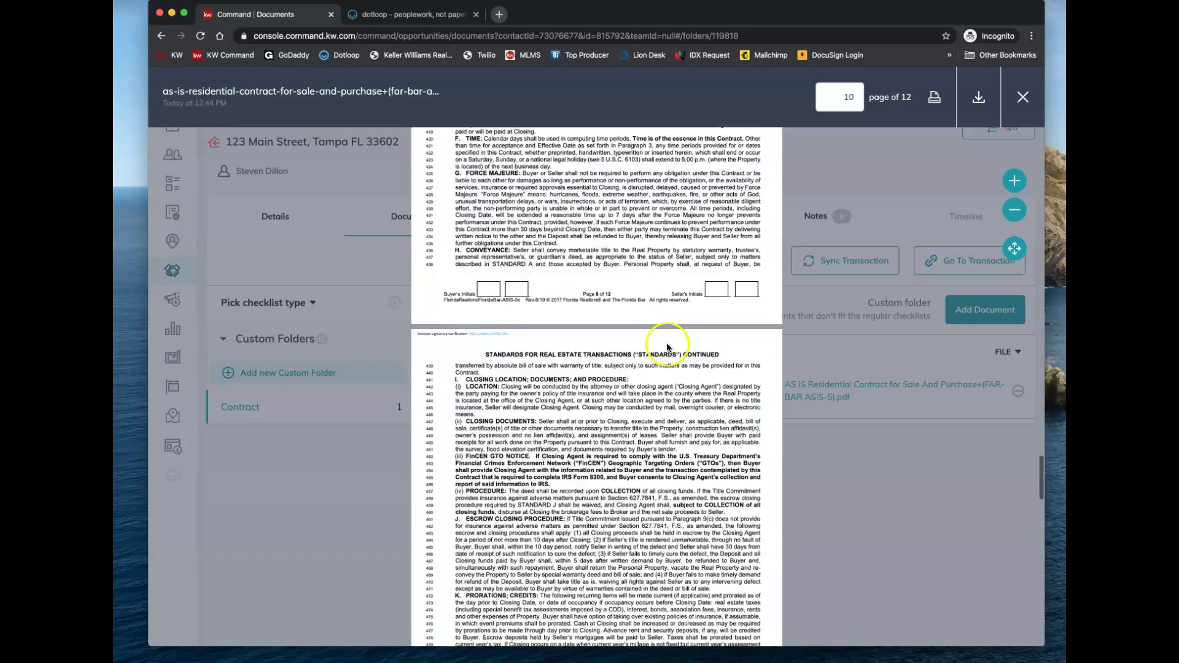
{"action": "scroll", "coordinate": [688, 321], "scroll_direction": "up", "scroll_amount": 20}
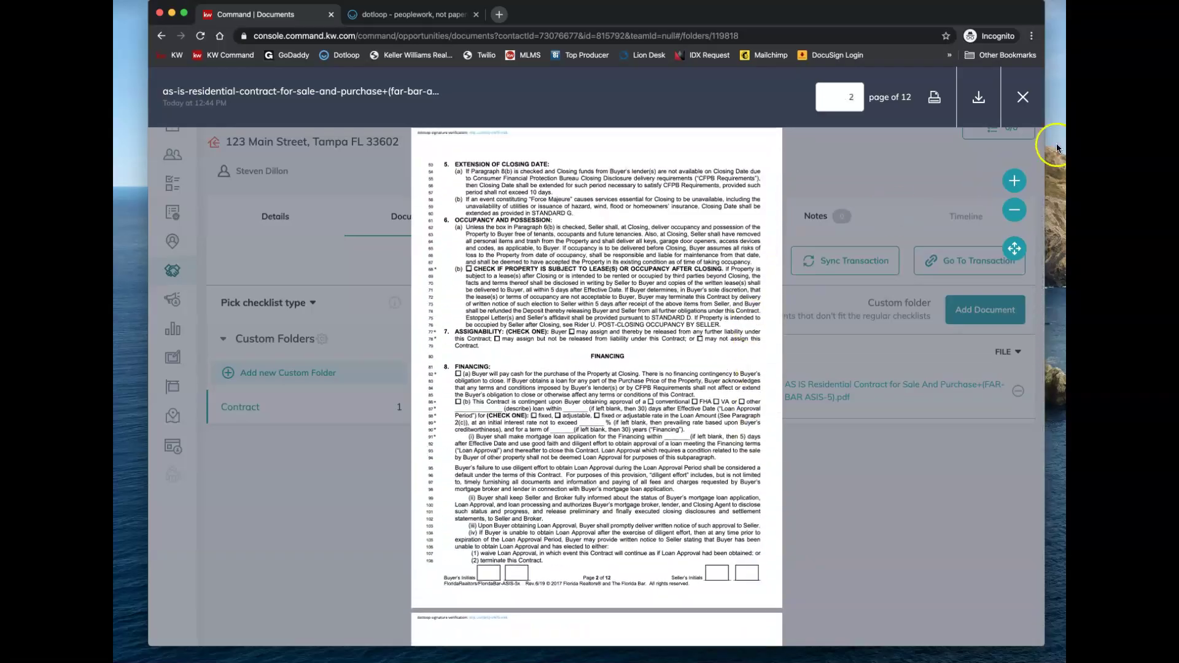
{"action": "left_click", "coordinate": [1023, 97]}
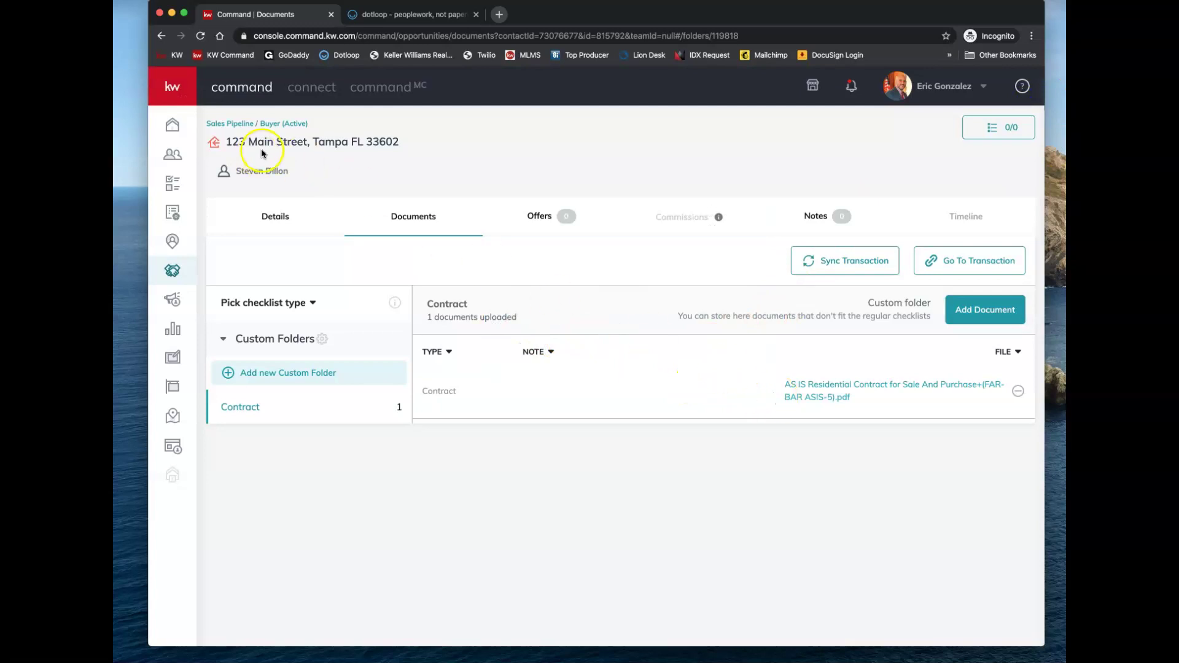
- Open the Path to Pay Day listing's Under Contract folder and start adding a document
{"action": "left_click", "coordinate": [261, 126]}
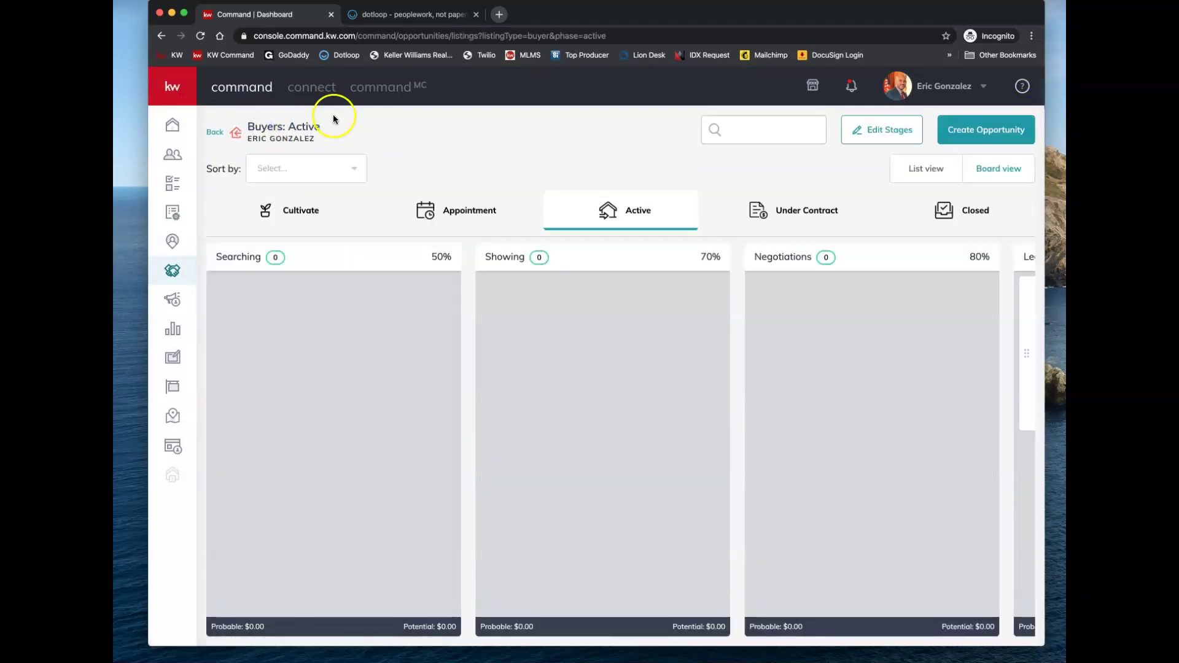
{"action": "left_click", "coordinate": [214, 136]}
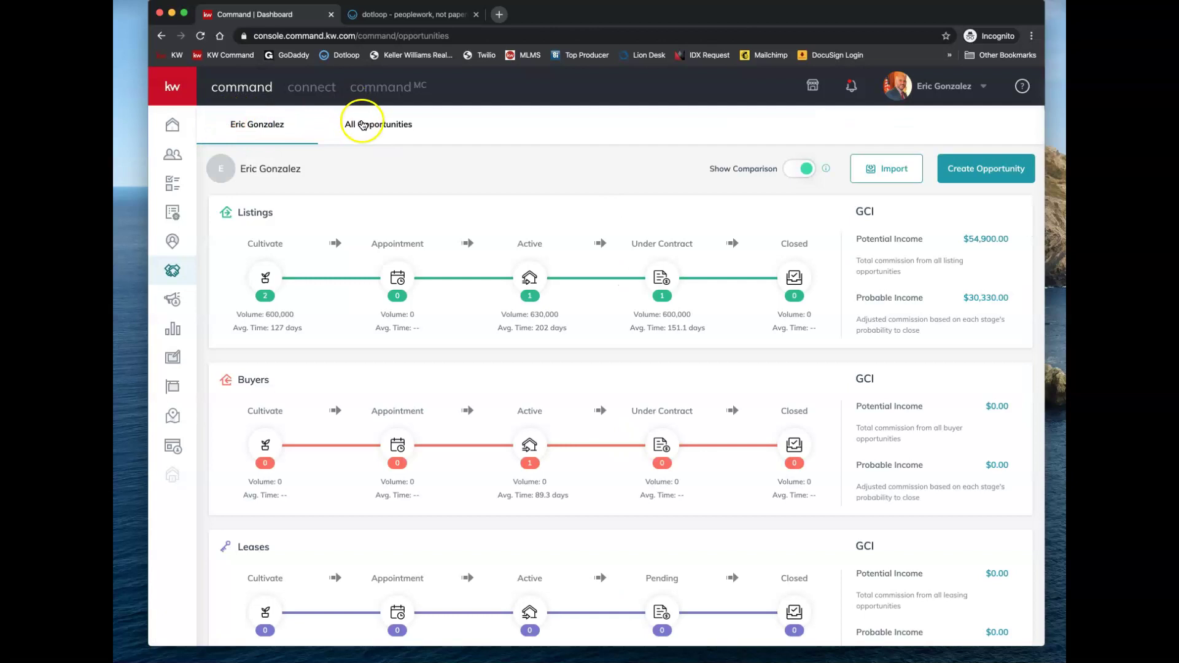
{"action": "left_click", "coordinate": [368, 126]}
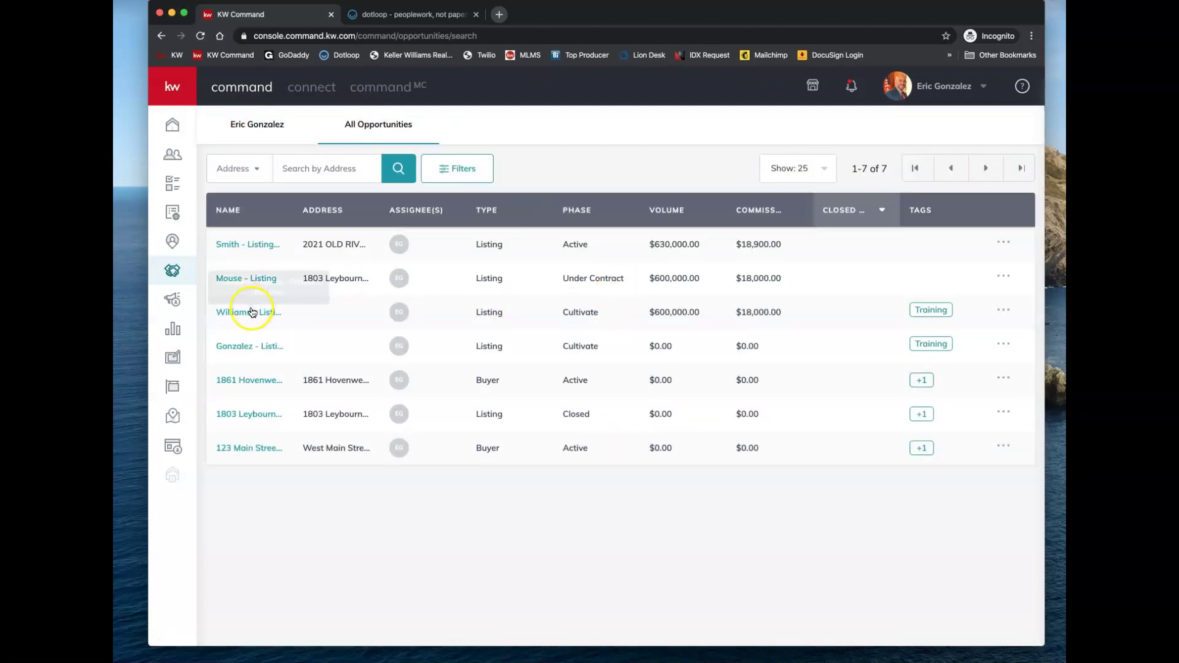
{"action": "left_click", "coordinate": [250, 314]}
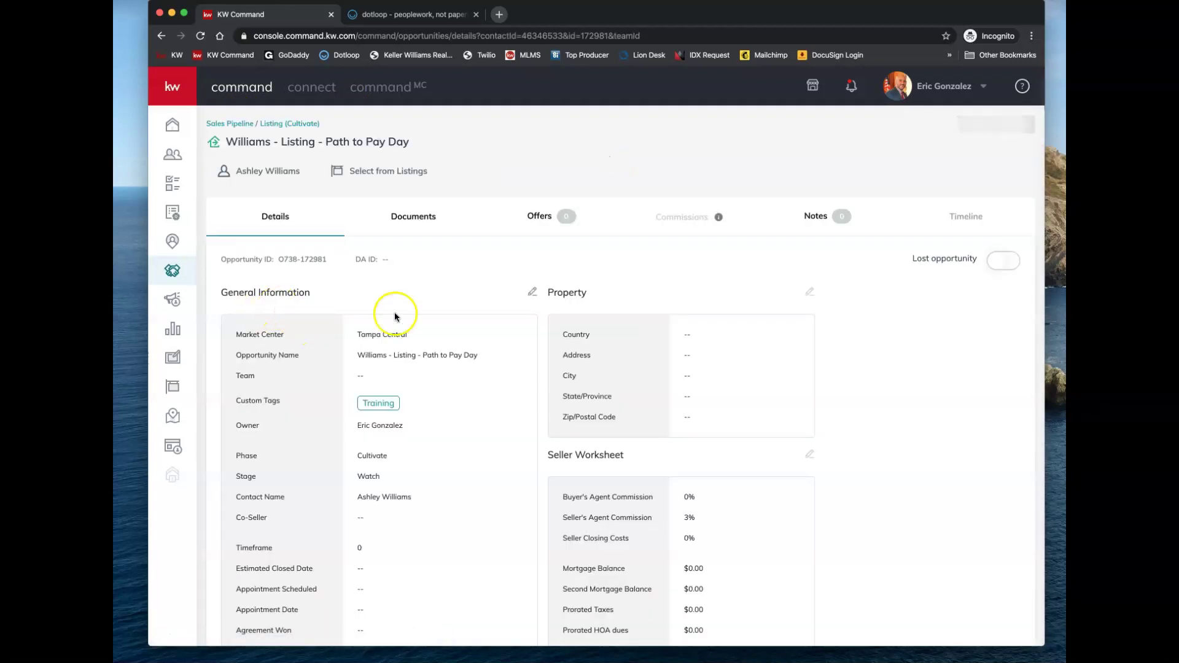
{"action": "left_click", "coordinate": [425, 206]}
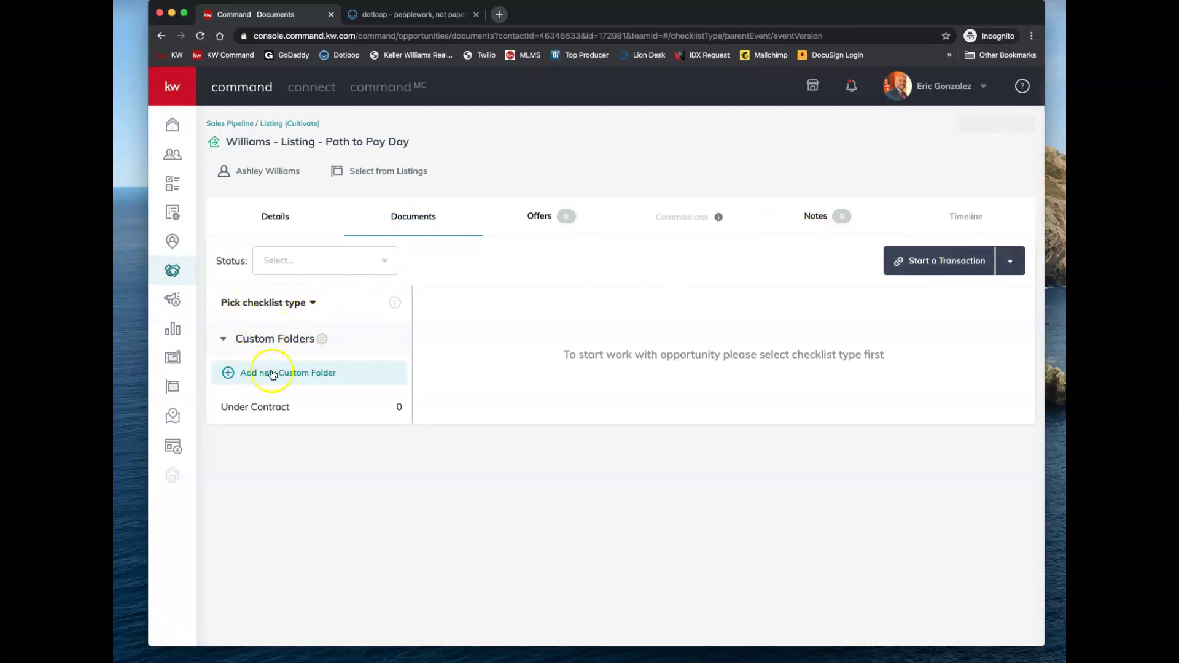
{"action": "left_click", "coordinate": [261, 405]}
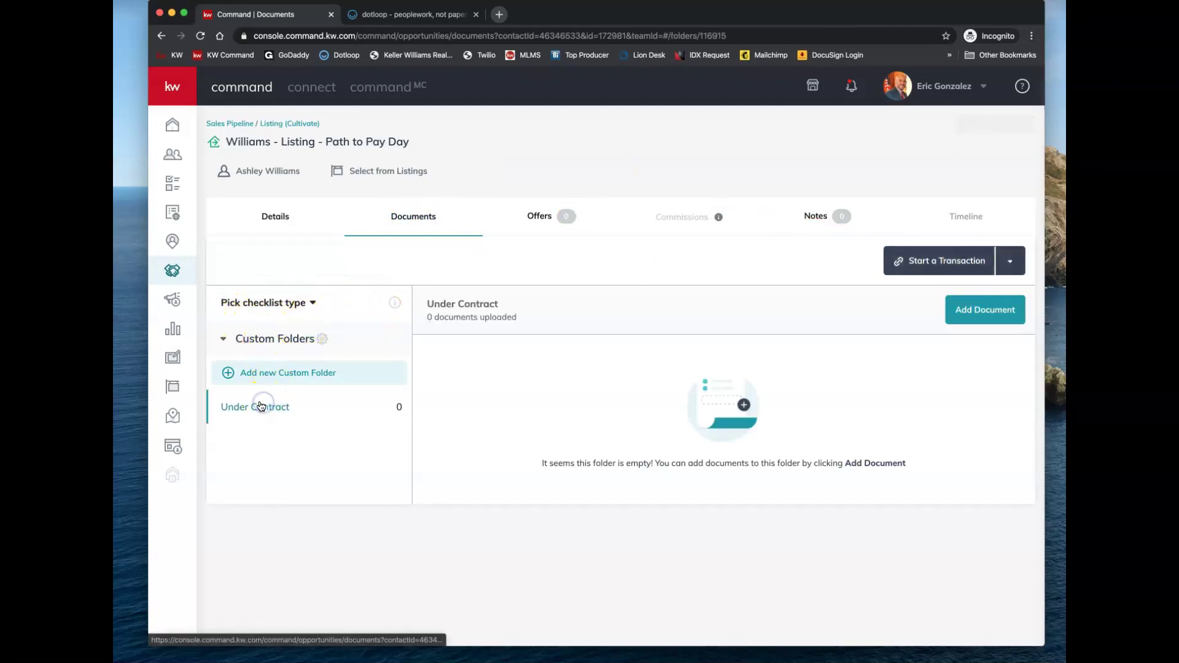
{"action": "left_click", "coordinate": [990, 311]}
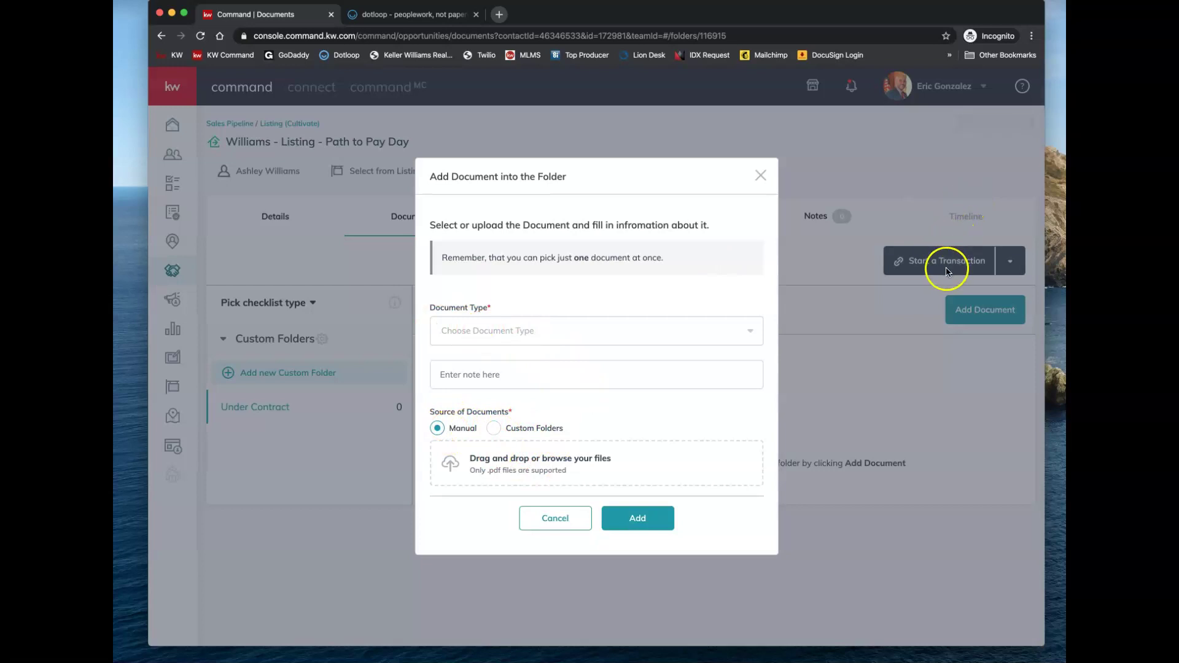
- Cancel the add-document form and return to the All Opportunities table
{"action": "left_click", "coordinate": [571, 516]}
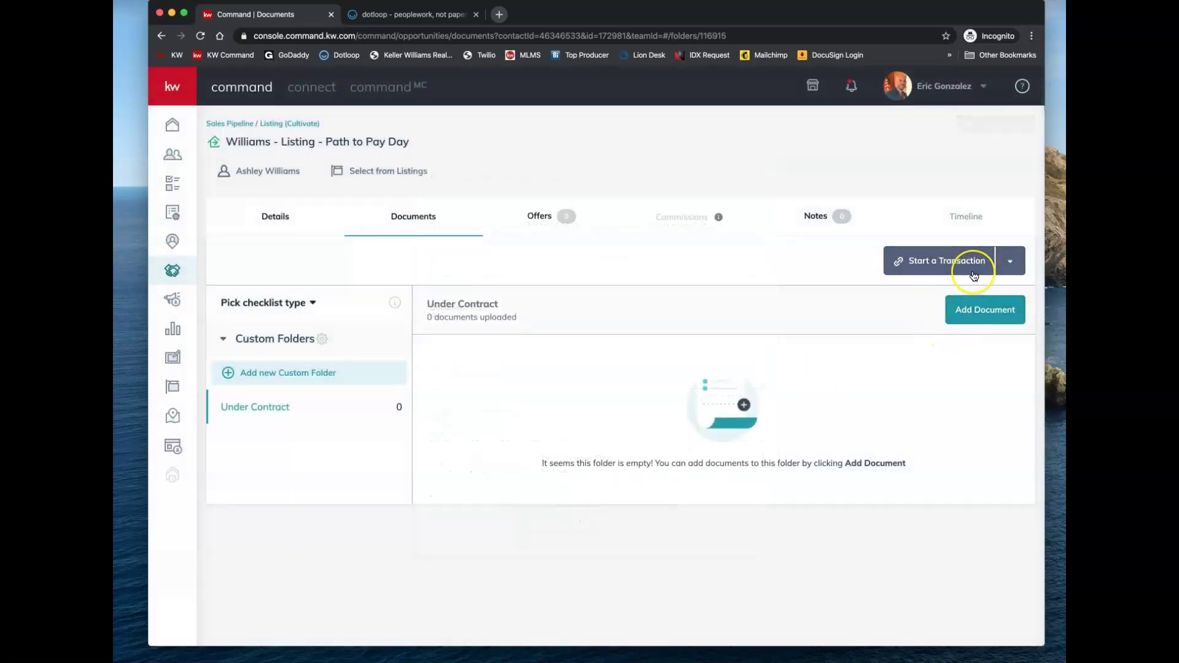
{"action": "left_click", "coordinate": [230, 124]}
{"action": "left_click", "coordinate": [403, 128]}
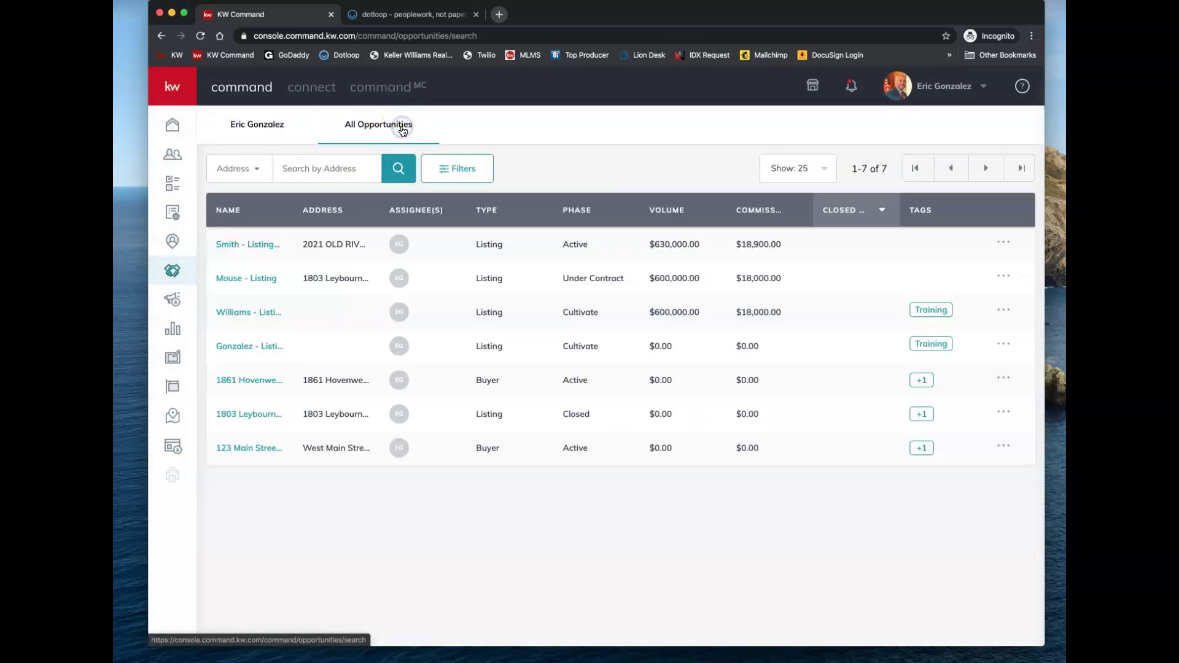
- Open Gonzalez - Listing documents and add a file to the Exclusive Right of Sale Listing Agreement
{"action": "left_click", "coordinate": [248, 348]}
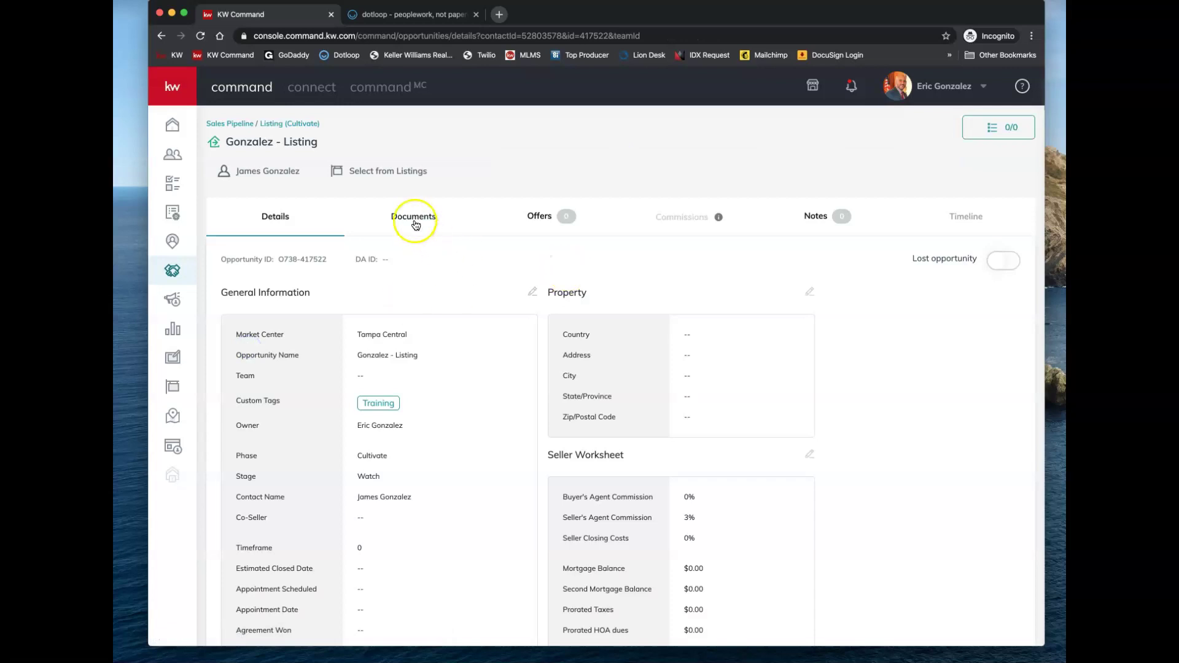
{"action": "left_click", "coordinate": [413, 222]}
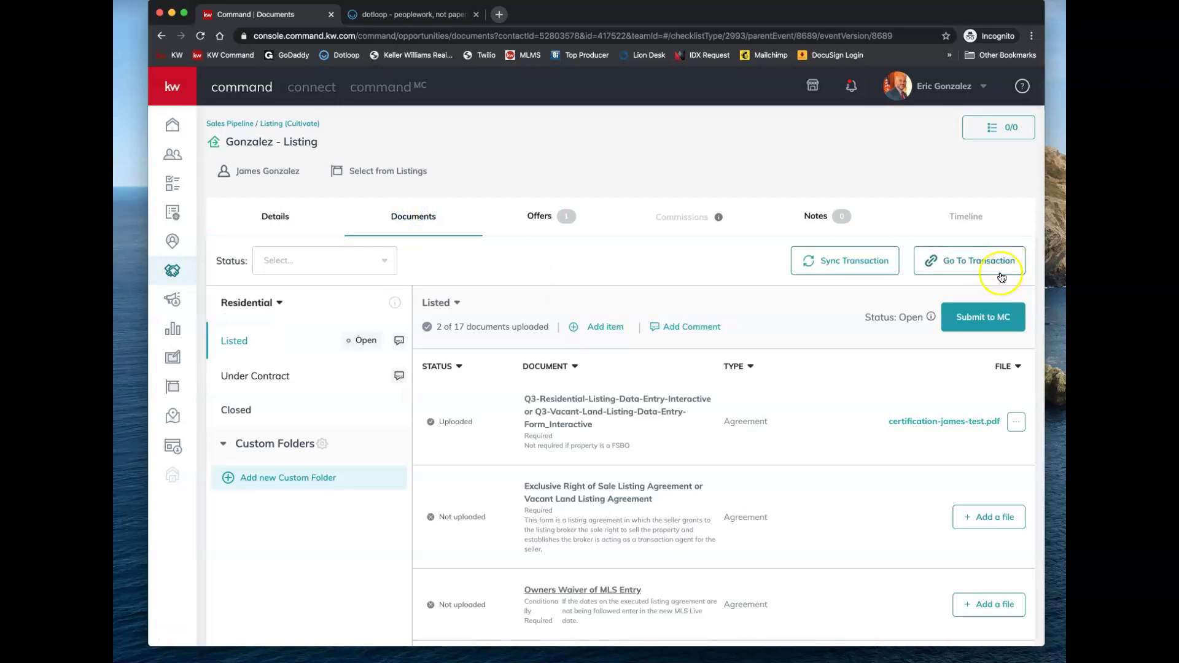
{"action": "left_click", "coordinate": [995, 520]}
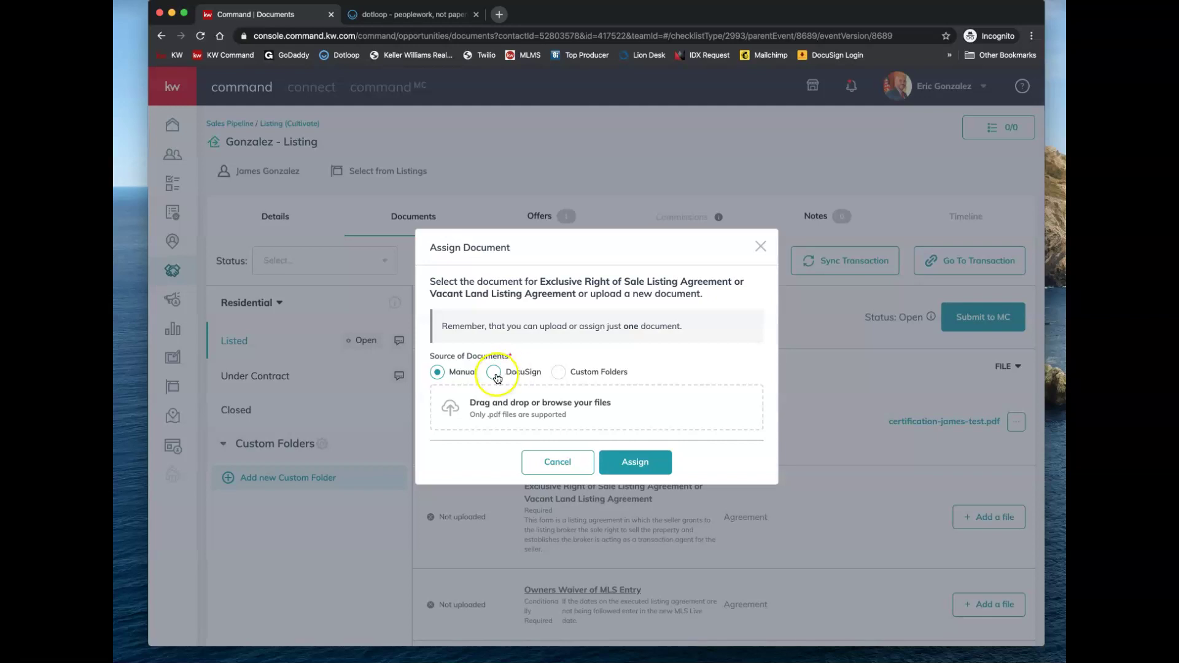
{"action": "left_click", "coordinate": [424, 17]}
- Download the AS IS Residential Contract from the 123 Main Street loop as a PDF and open it
{"action": "left_click", "coordinate": [365, 284]}
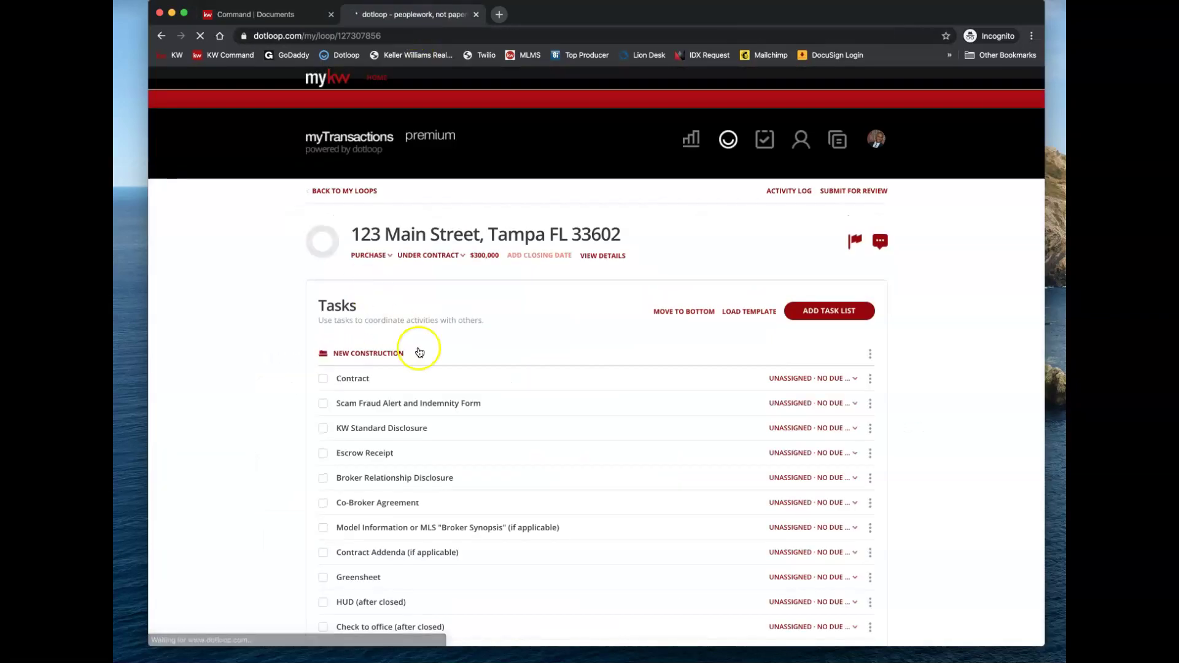
{"action": "scroll", "coordinate": [422, 353], "scroll_direction": "down", "scroll_amount": 10}
{"action": "scroll", "coordinate": [425, 359], "scroll_direction": "down", "scroll_amount": 1}
{"action": "left_click", "coordinate": [870, 375]}
{"action": "left_click", "coordinate": [854, 459]}
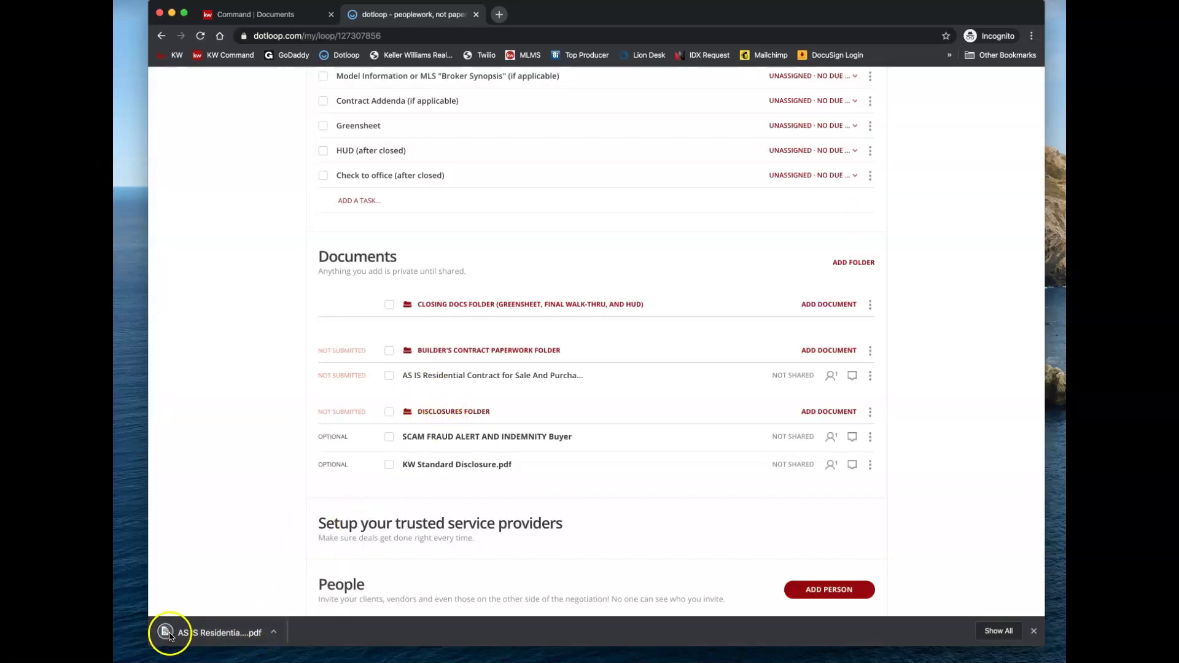
{"action": "left_click", "coordinate": [170, 636]}
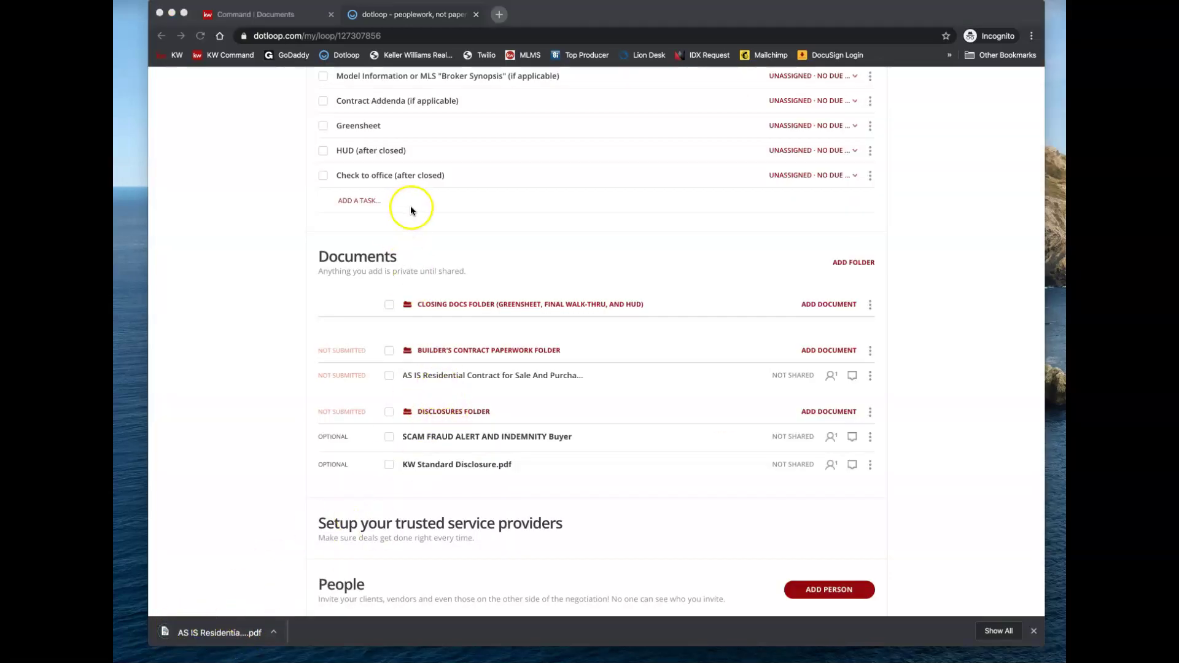
{"action": "left_click", "coordinate": [218, 633]}
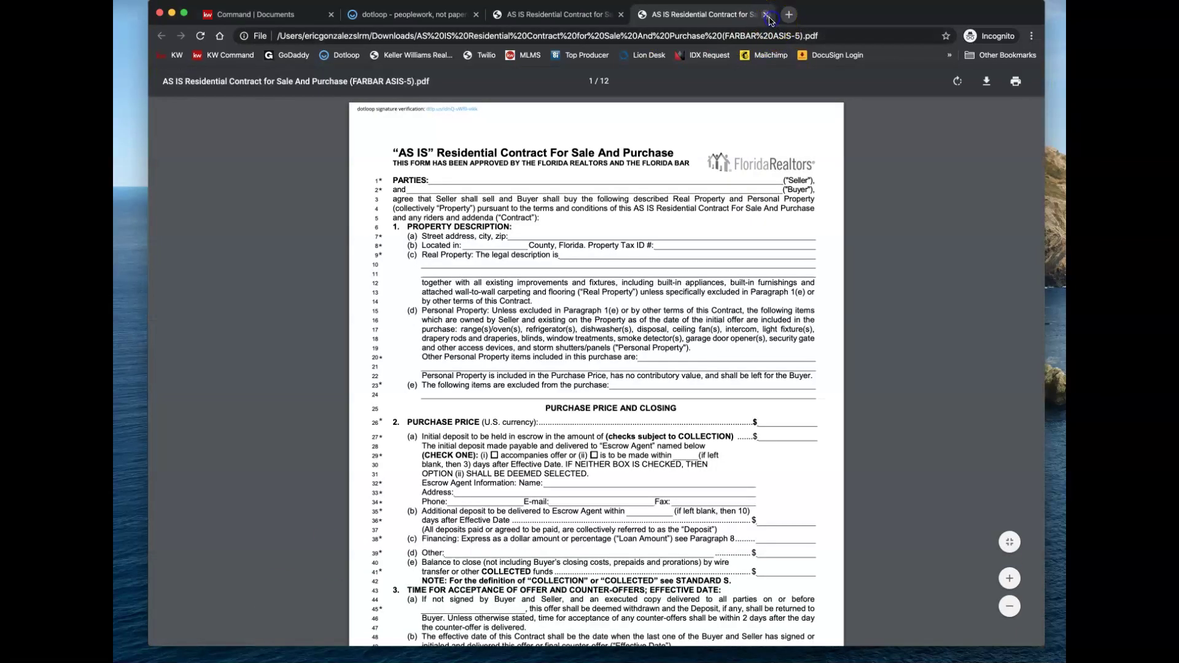
- Close the duplicate contract tab and open the downloaded contract PDF in Preview
{"action": "left_click", "coordinate": [767, 14]}
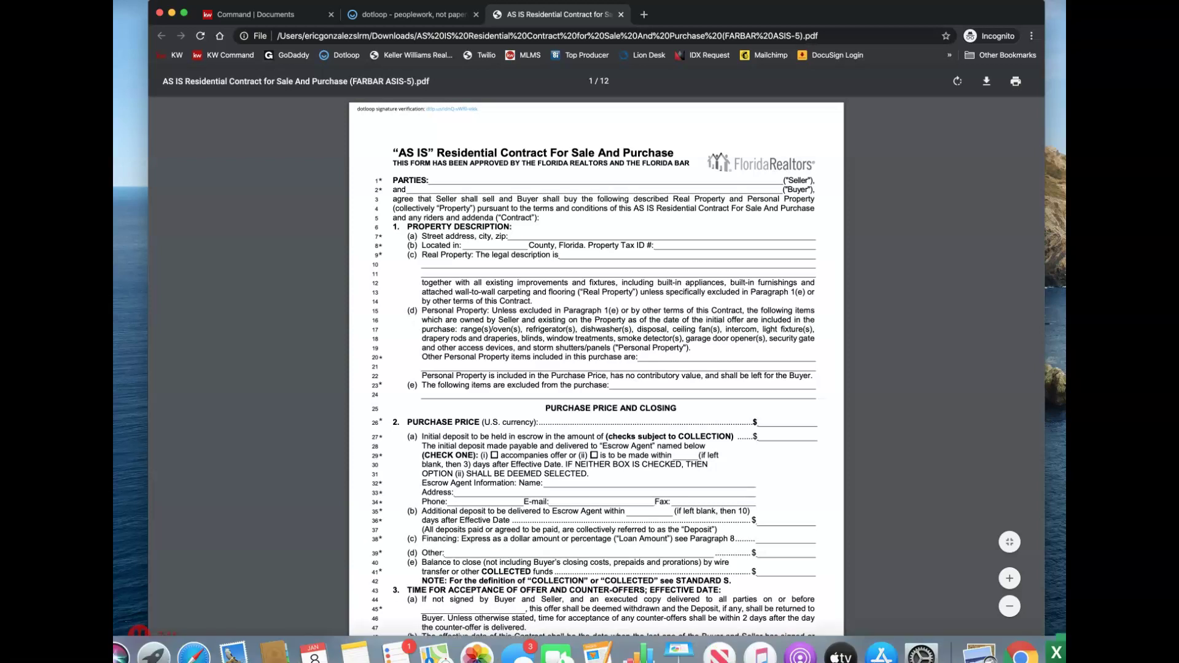
{"action": "left_click", "coordinate": [1056, 651]}
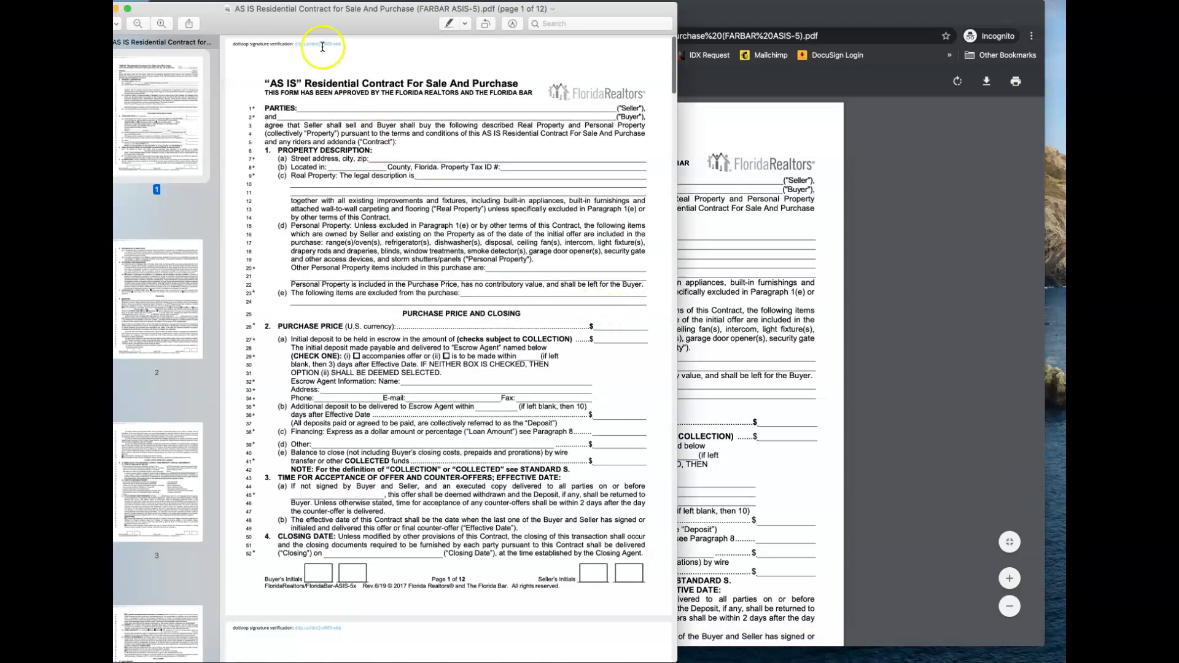
{"action": "left_click_drag", "start_coordinate": [334, 34], "coordinate": [400, 73]}
- Move the contract PDF to Desktop — iCloud, then close Preview and return to KW Command
{"action": "left_click", "coordinate": [594, 65]}
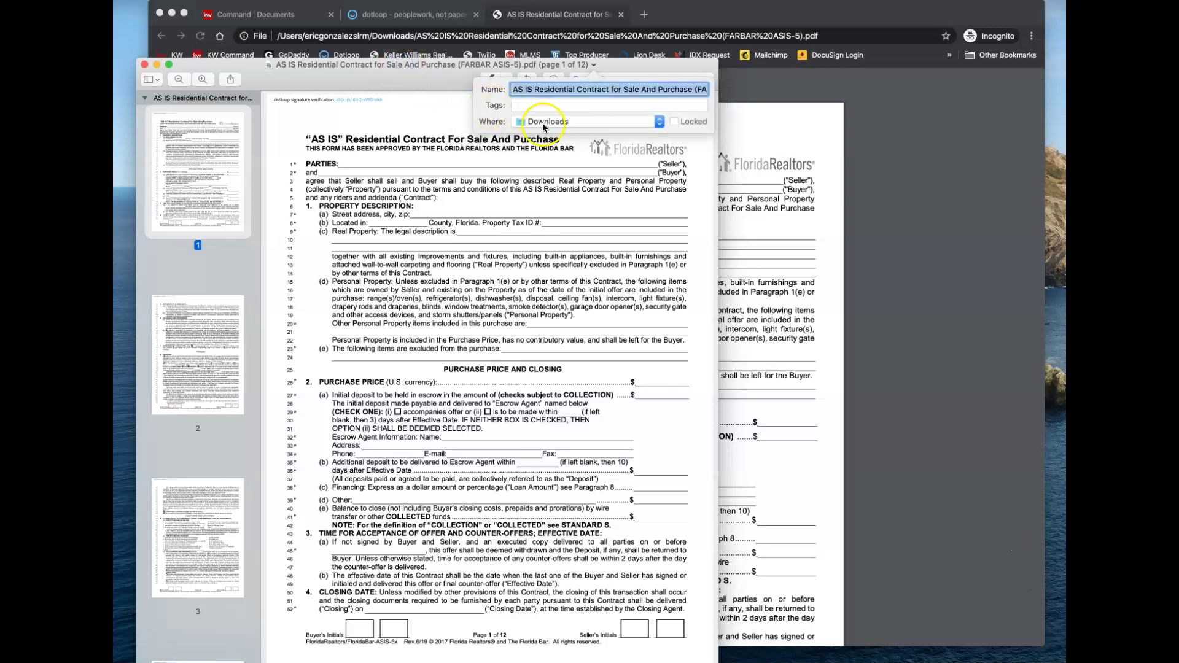
{"action": "left_click", "coordinate": [543, 121]}
{"action": "left_click", "coordinate": [557, 228]}
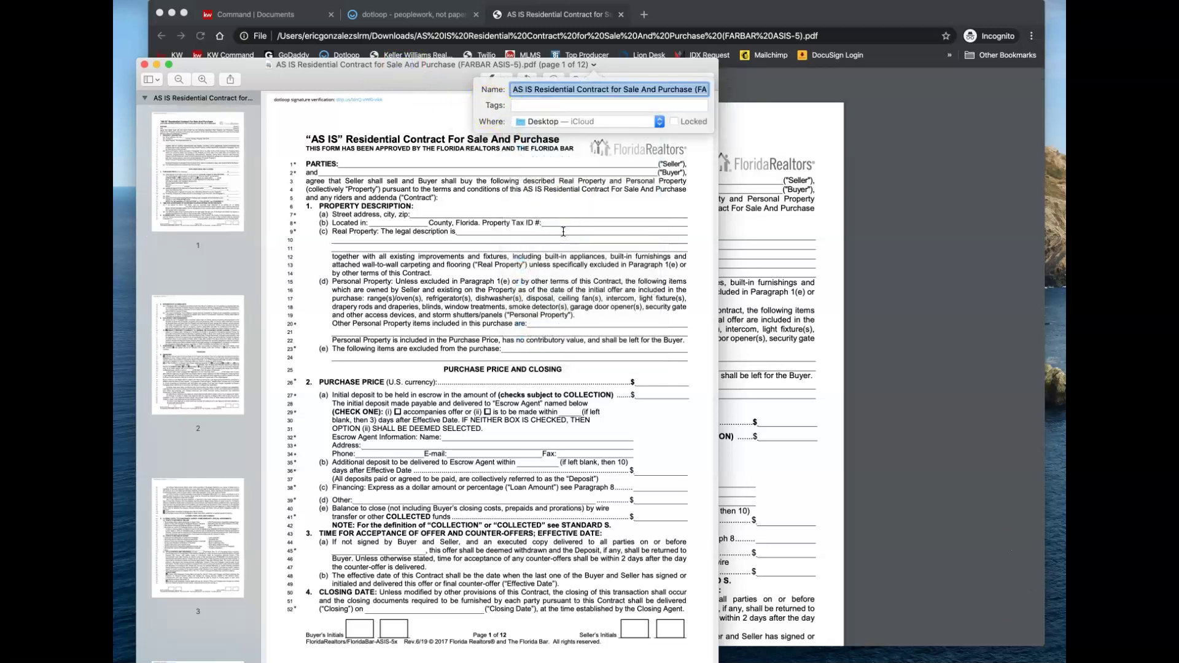
{"action": "left_click", "coordinate": [557, 227]}
{"action": "left_click", "coordinate": [144, 64]}
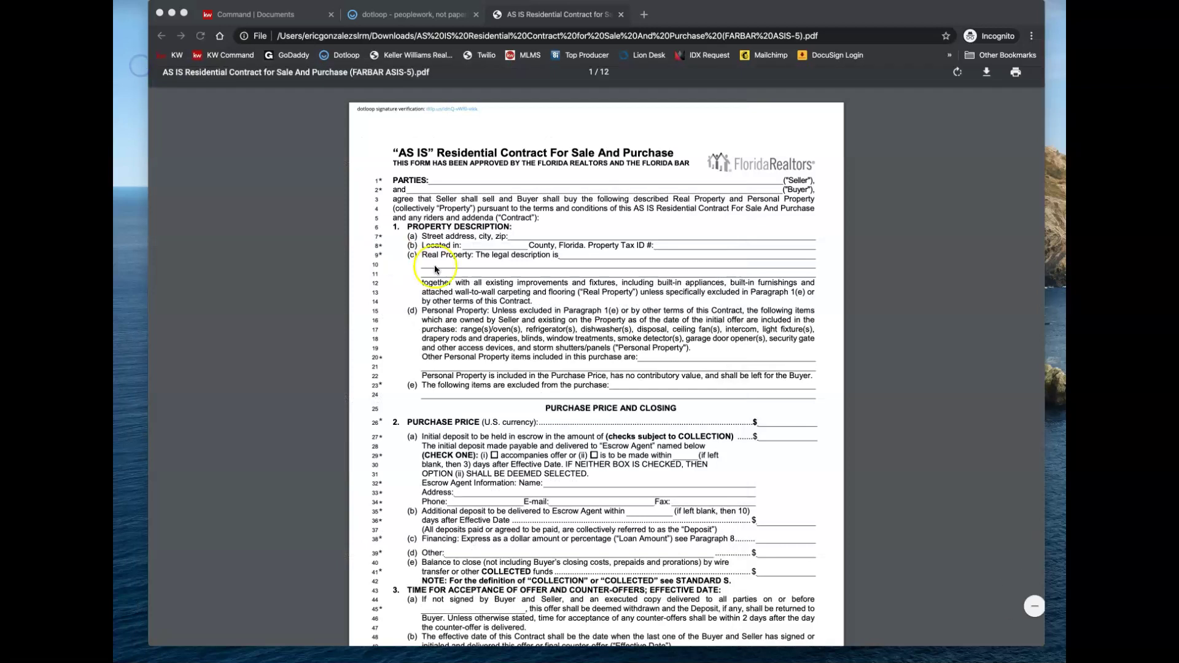
{"action": "left_click", "coordinate": [297, 15]}
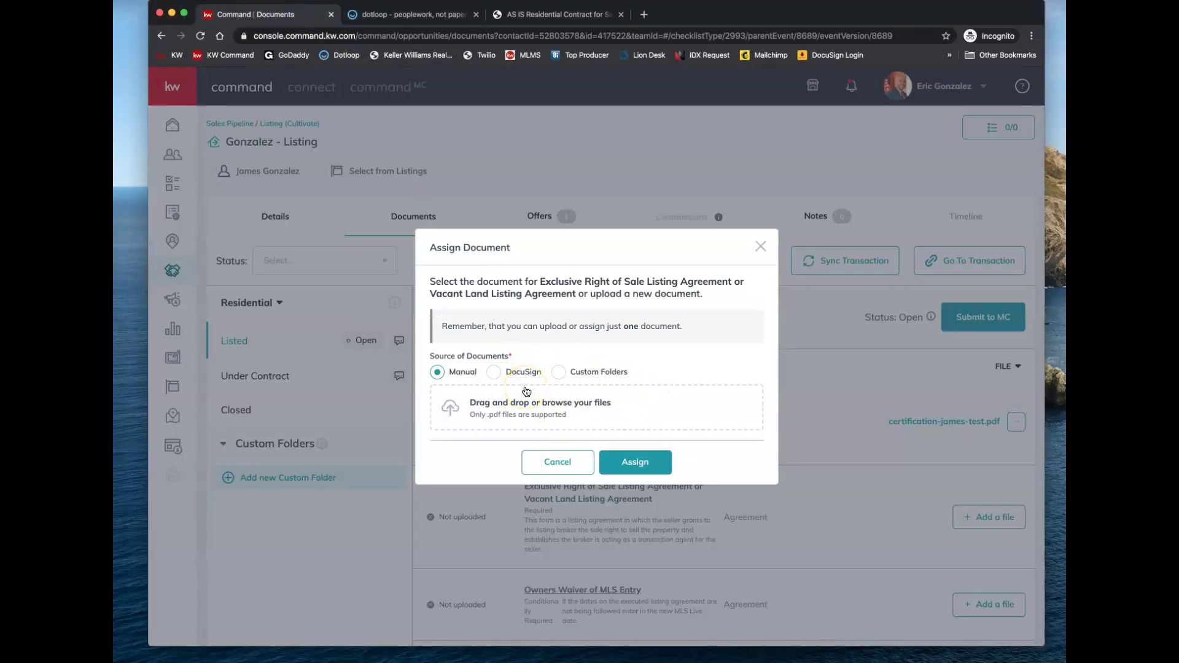
- Cancel the Assign Document dialog and show the Under Contract document checklist
{"action": "left_click", "coordinate": [558, 461]}
{"action": "scroll", "coordinate": [602, 486], "scroll_direction": "down", "scroll_amount": 3}
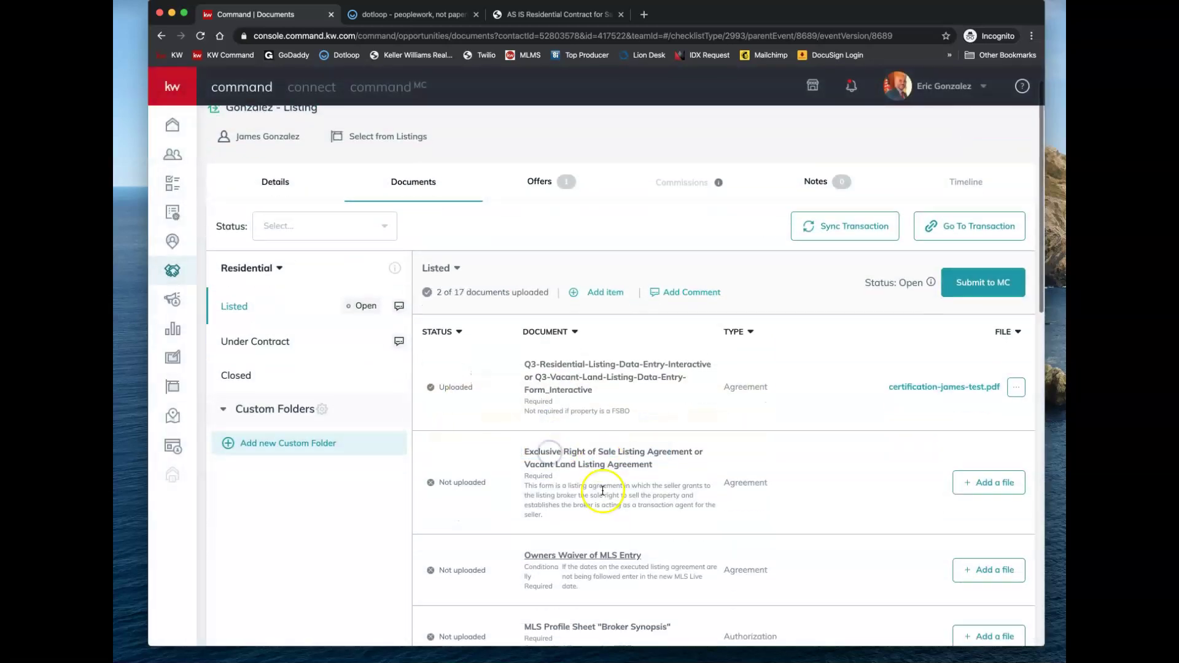
{"action": "scroll", "coordinate": [540, 390], "scroll_direction": "down", "scroll_amount": 1}
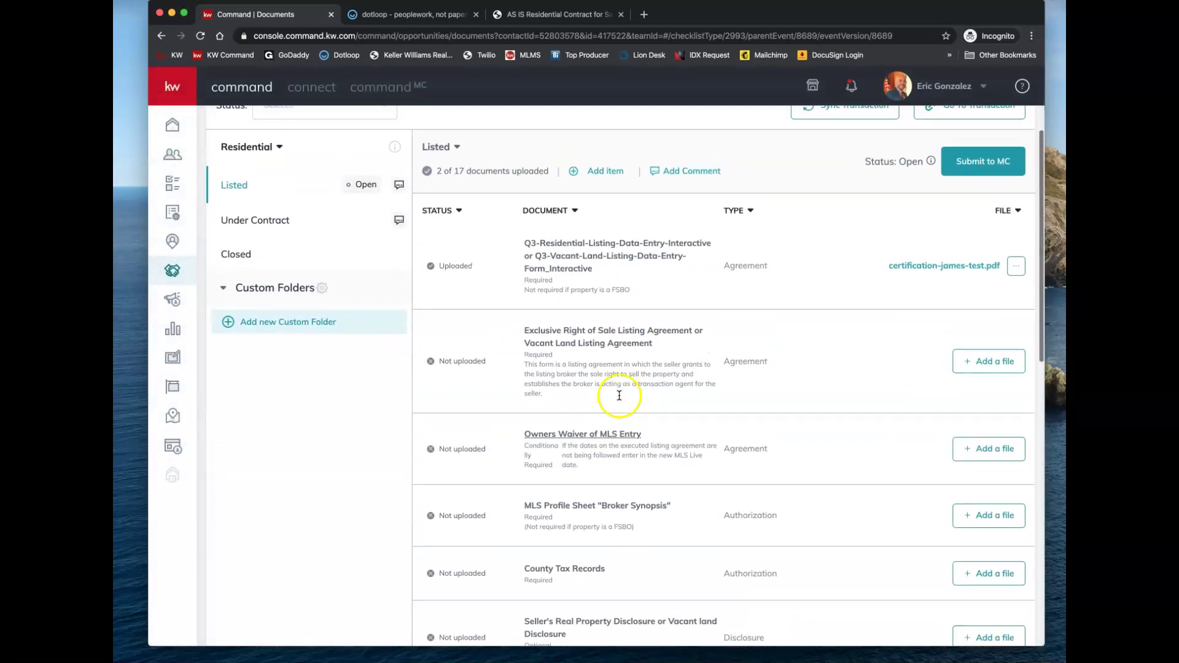
{"action": "left_click", "coordinate": [279, 229]}
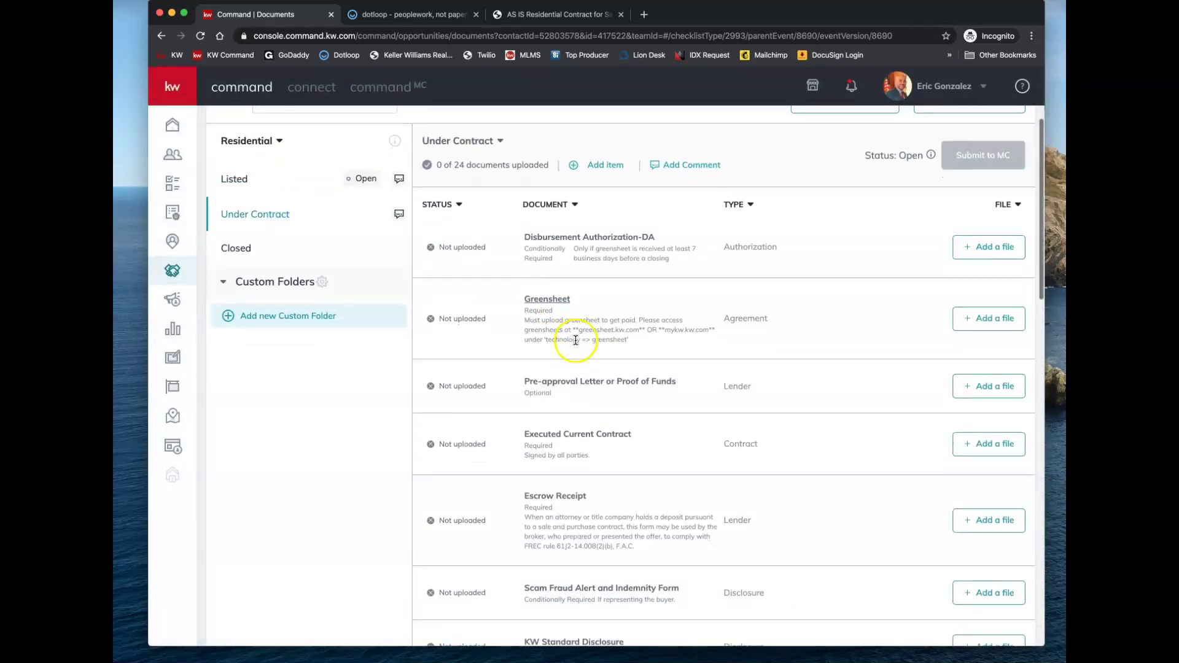
{"action": "scroll", "coordinate": [576, 337], "scroll_direction": "down", "scroll_amount": 2}
{"action": "scroll", "coordinate": [576, 343], "scroll_direction": "down", "scroll_amount": 2}
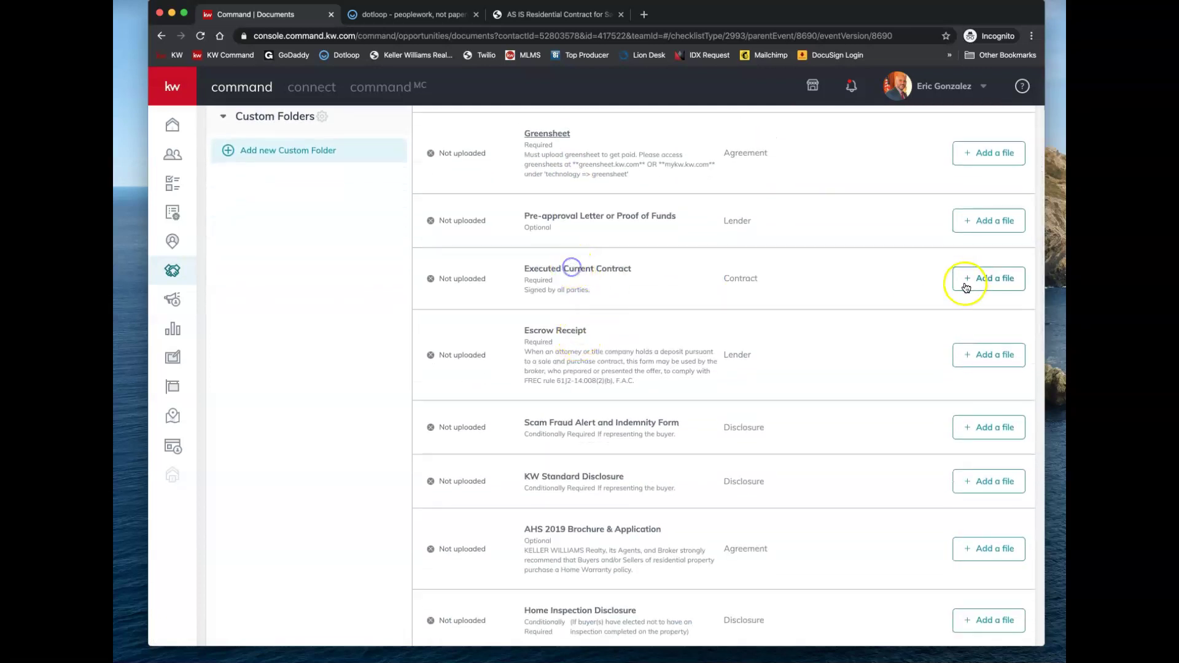
- Upload the AS IS contract PDF from the Desktop to Executed Current Contract and assign it
{"action": "left_click", "coordinate": [972, 282]}
{"action": "left_click", "coordinate": [466, 377]}
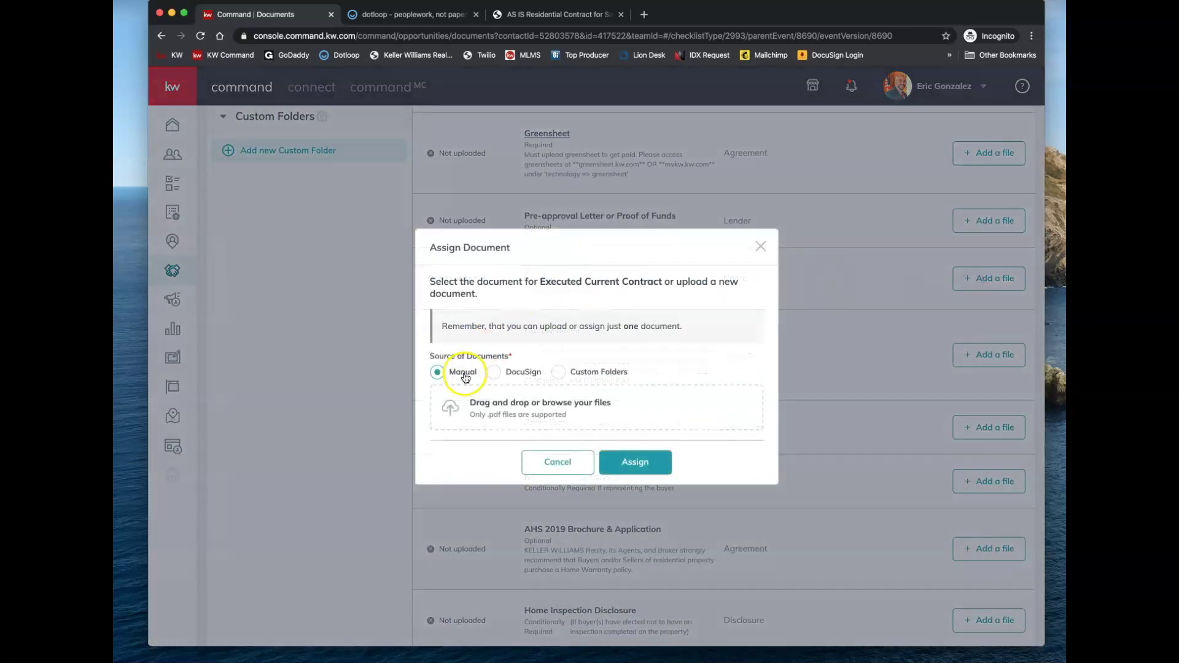
{"action": "left_click", "coordinate": [495, 410]}
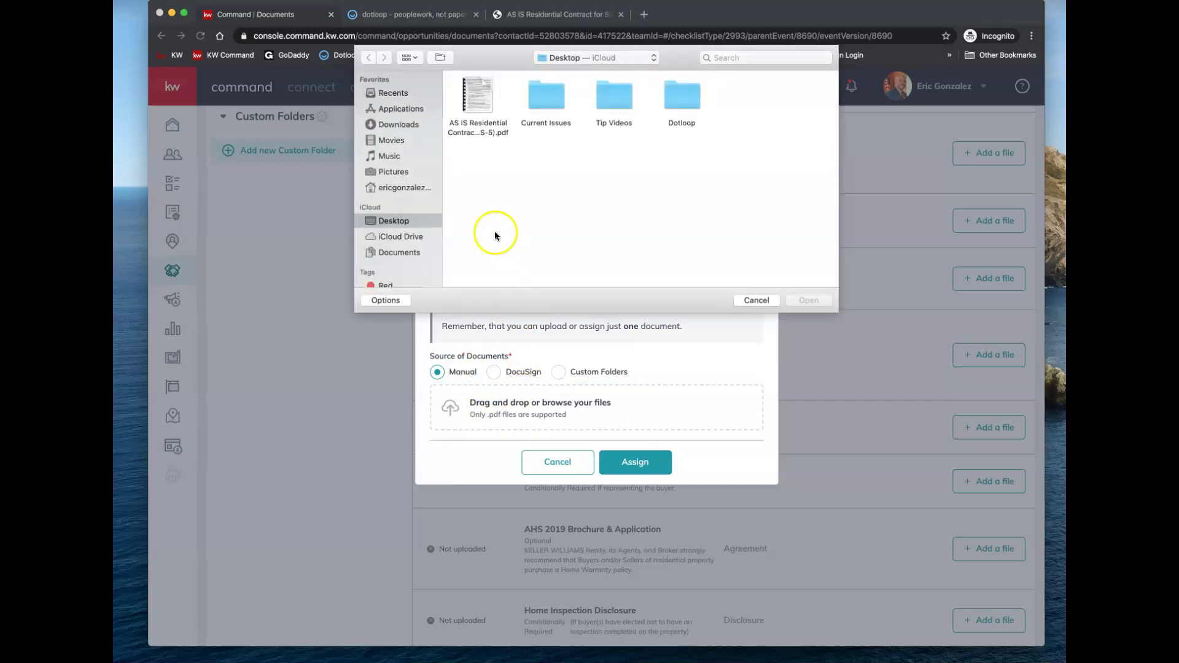
{"action": "double_click", "coordinate": [485, 94]}
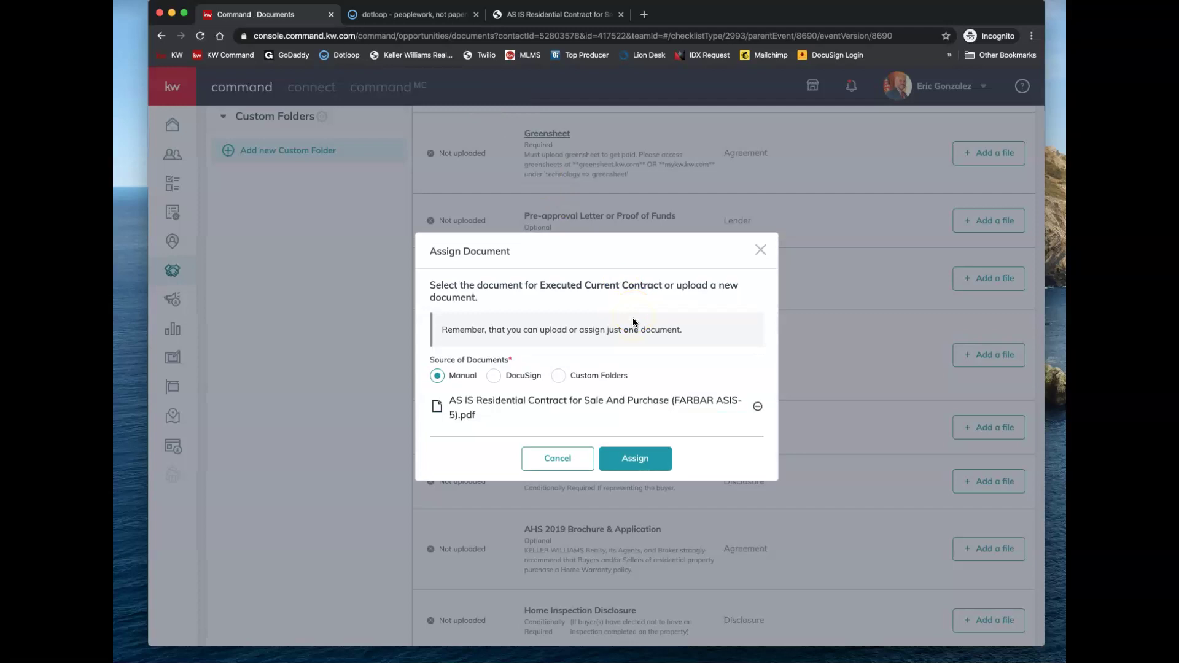
{"action": "left_click", "coordinate": [649, 467]}
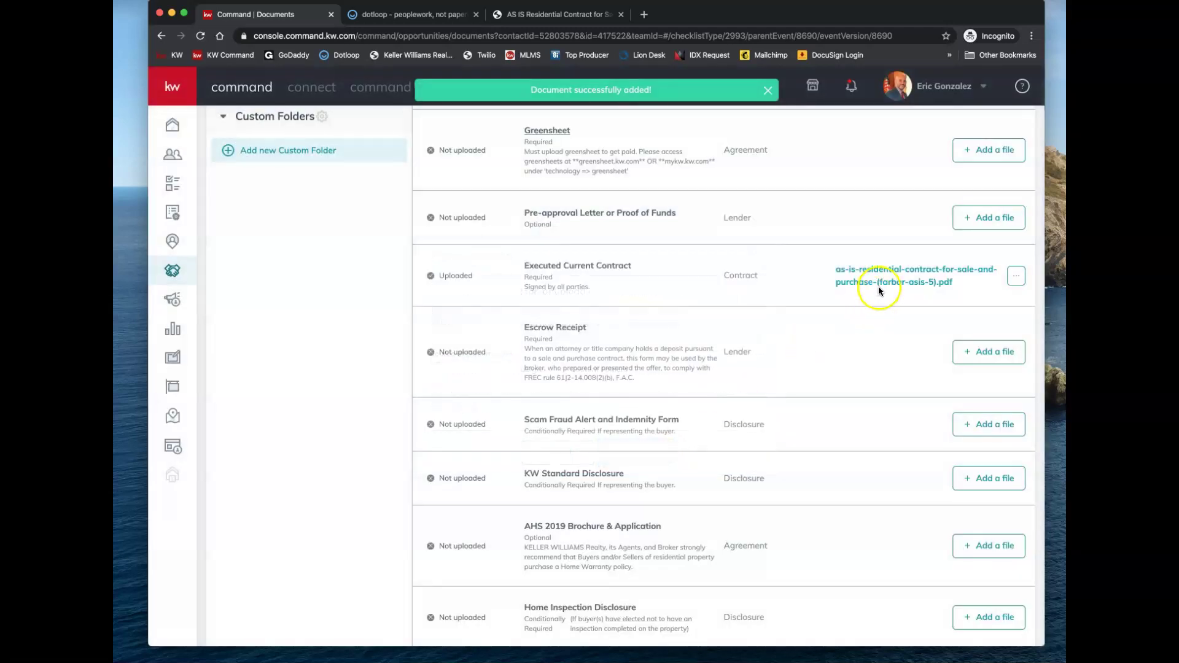
{"action": "scroll", "coordinate": [878, 285], "scroll_direction": "up", "scroll_amount": 3}
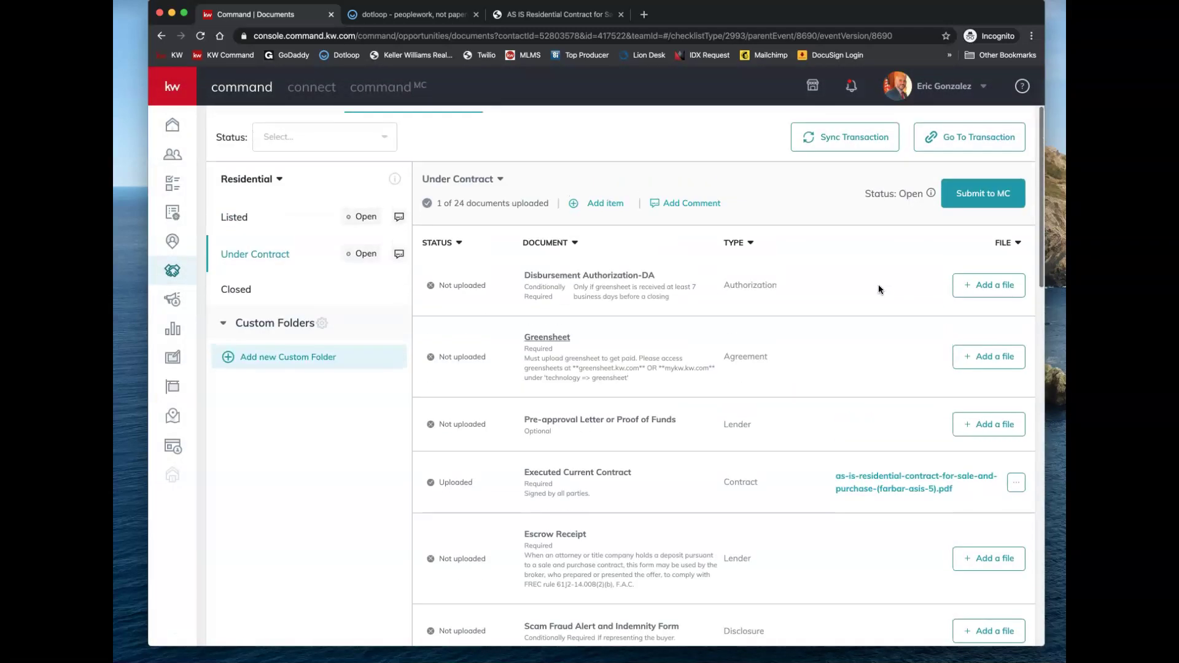
- Open the uploaded Executed Current Contract PDF in the viewer and scroll through its 12 pages
{"action": "left_click", "coordinate": [902, 465]}
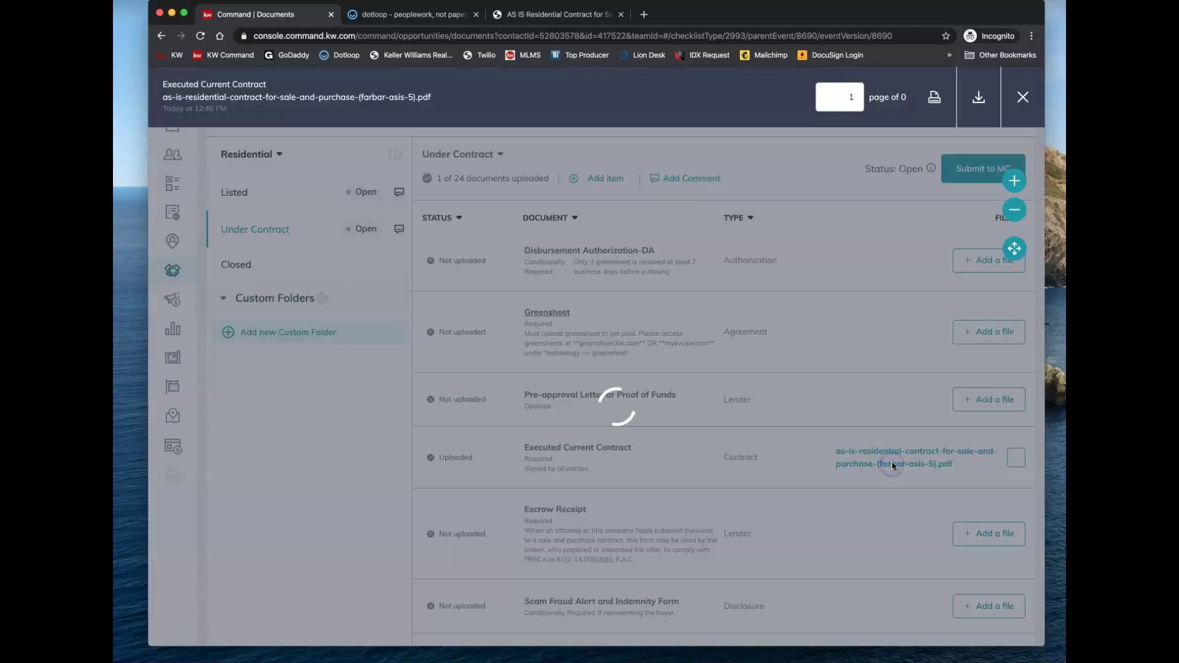
{"action": "scroll", "coordinate": [676, 347], "scroll_direction": "down", "scroll_amount": 10}
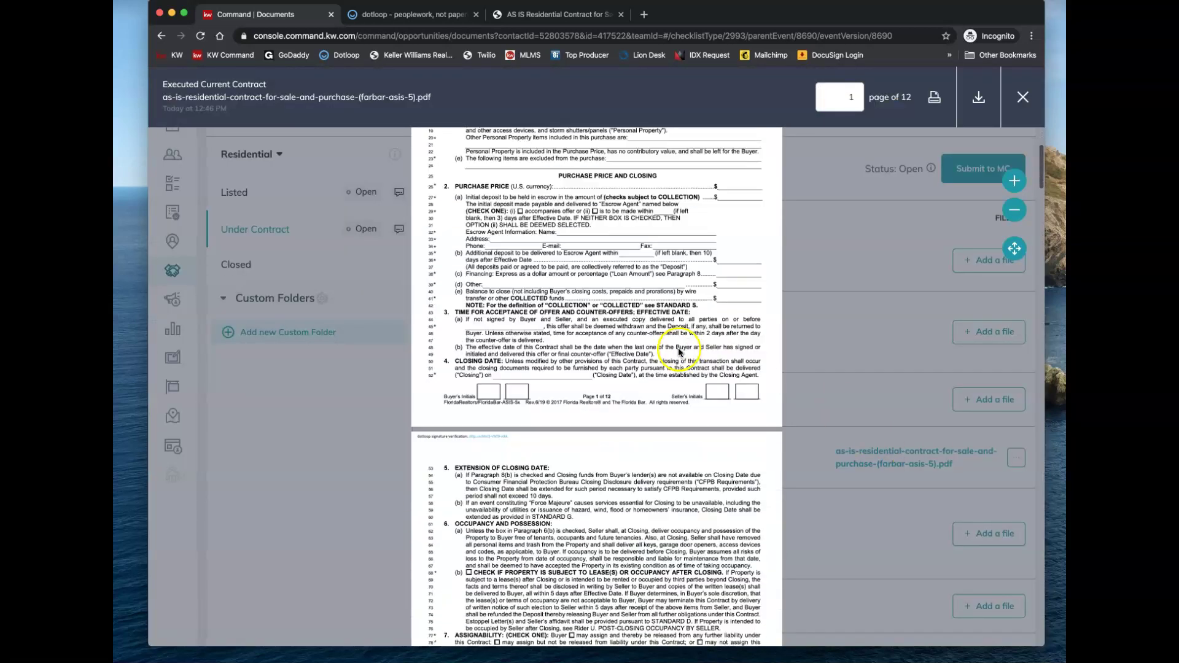
{"action": "scroll", "coordinate": [679, 349], "scroll_direction": "down", "scroll_amount": 15}
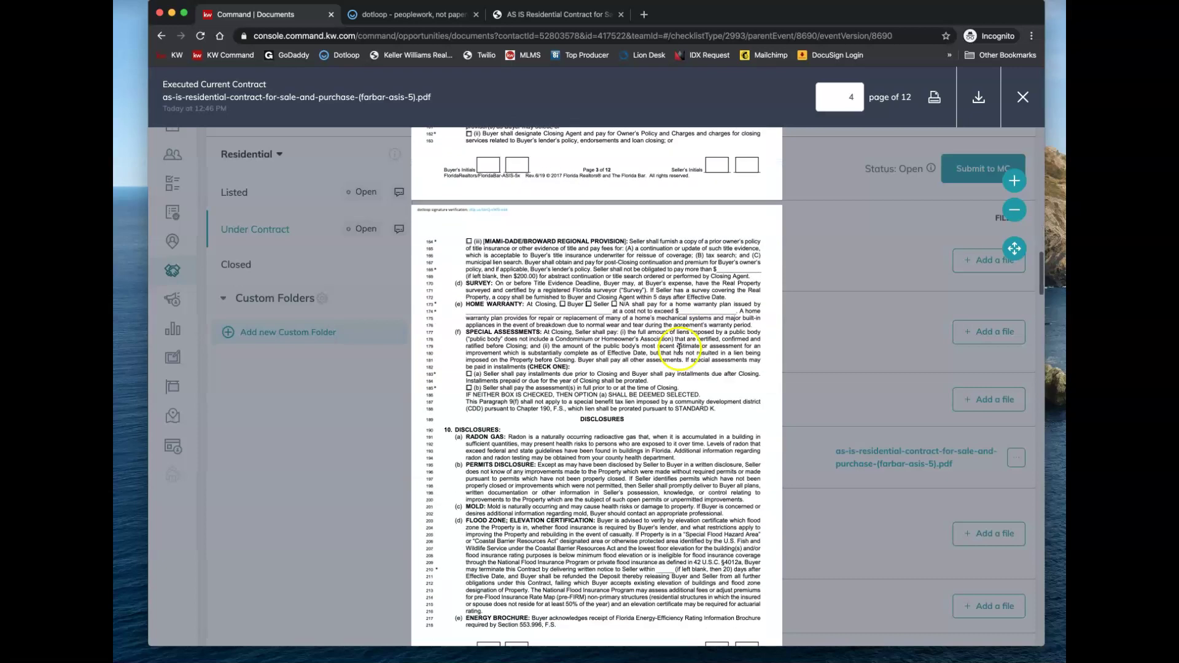
{"action": "scroll", "coordinate": [688, 338], "scroll_direction": "up", "scroll_amount": 20}
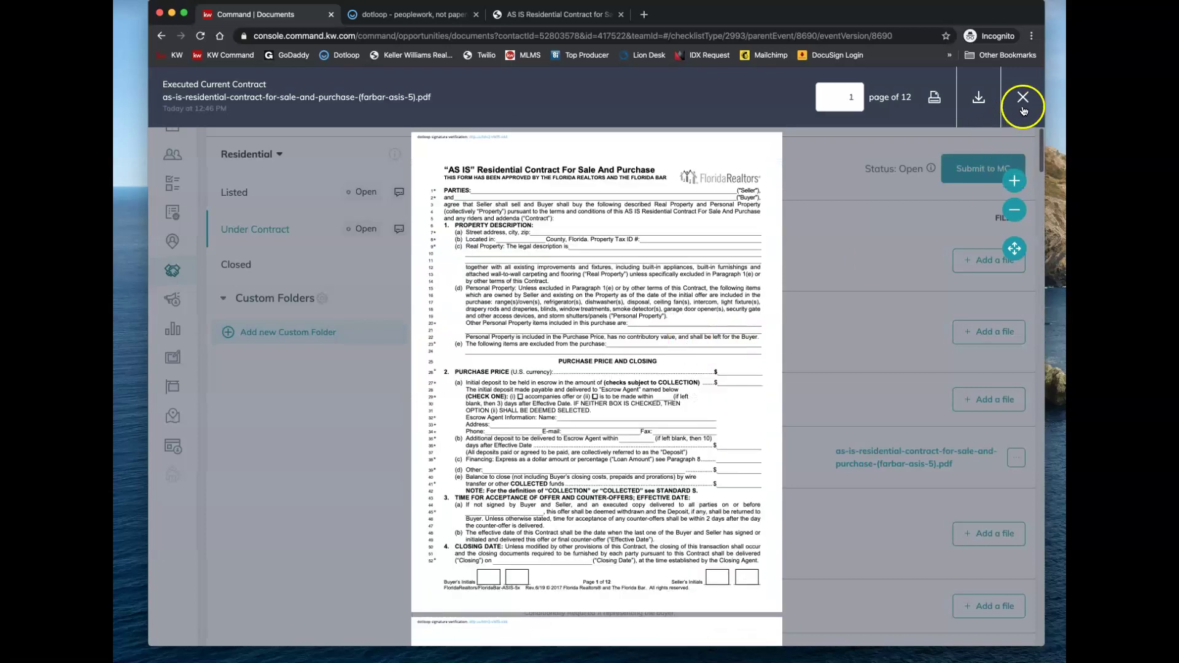